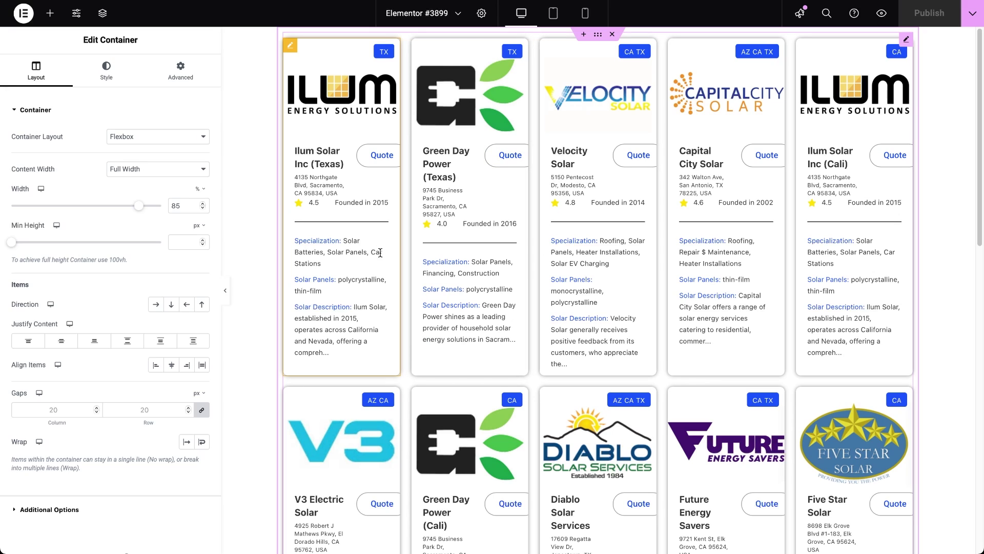
# Turn on the Listing Grid's legacy query options from the note in its settings.
pyautogui.click(362, 192)
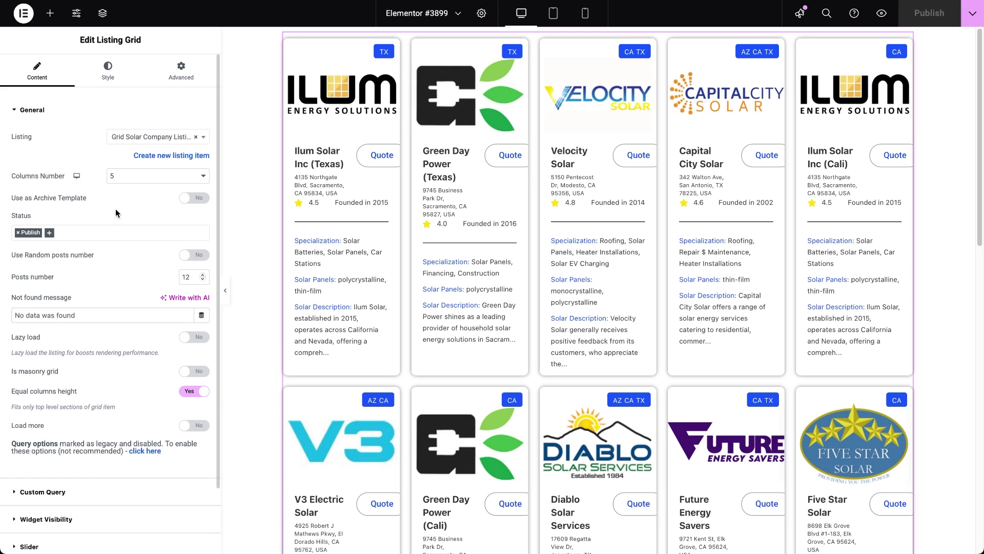
pyautogui.scroll(-1, 115, 208)
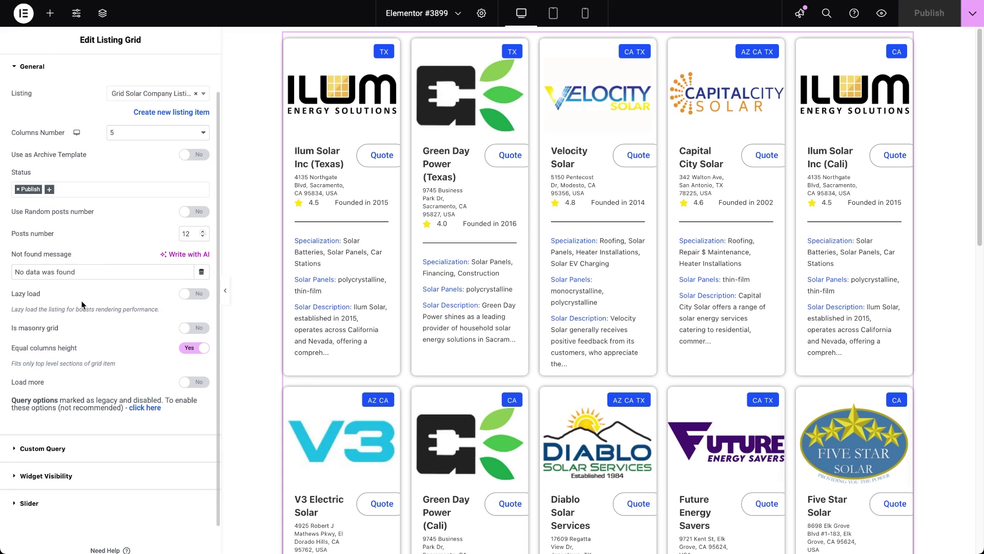
pyautogui.moveTo(11, 401); pyautogui.dragTo(171, 406)
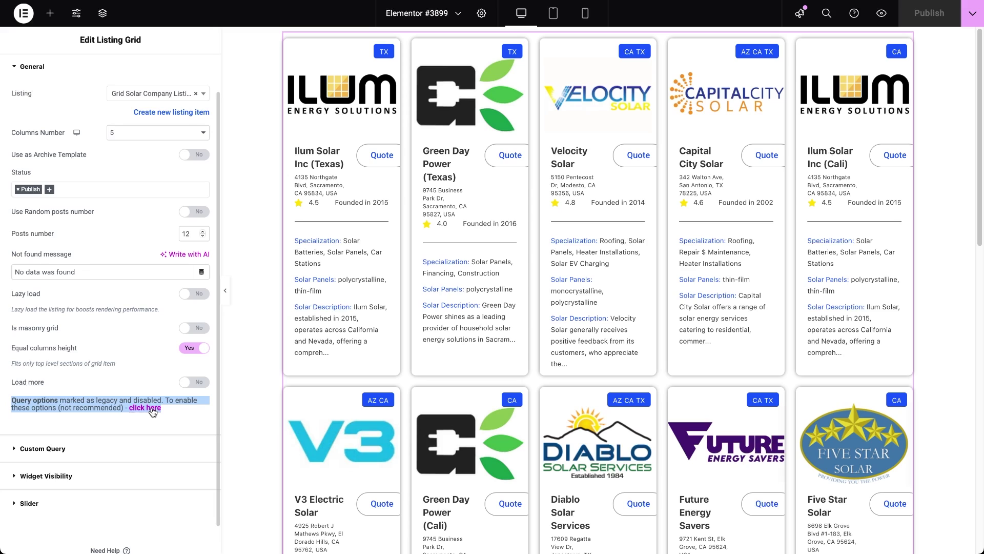
pyautogui.click(152, 409)
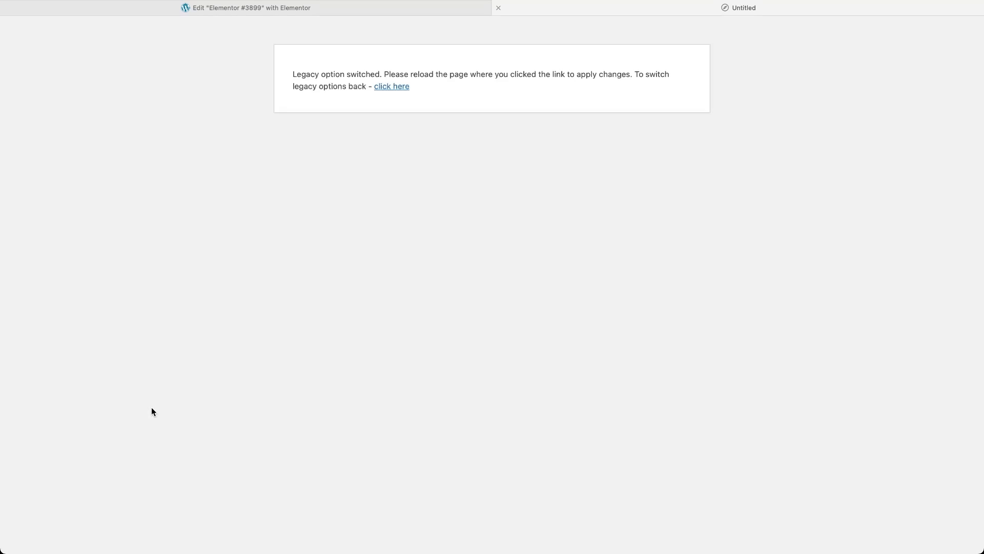
# Reload the editor, reselect the Listing Grid and expand its Posts Query section.
pyautogui.click(498, 8)
pyautogui.press('super+r')
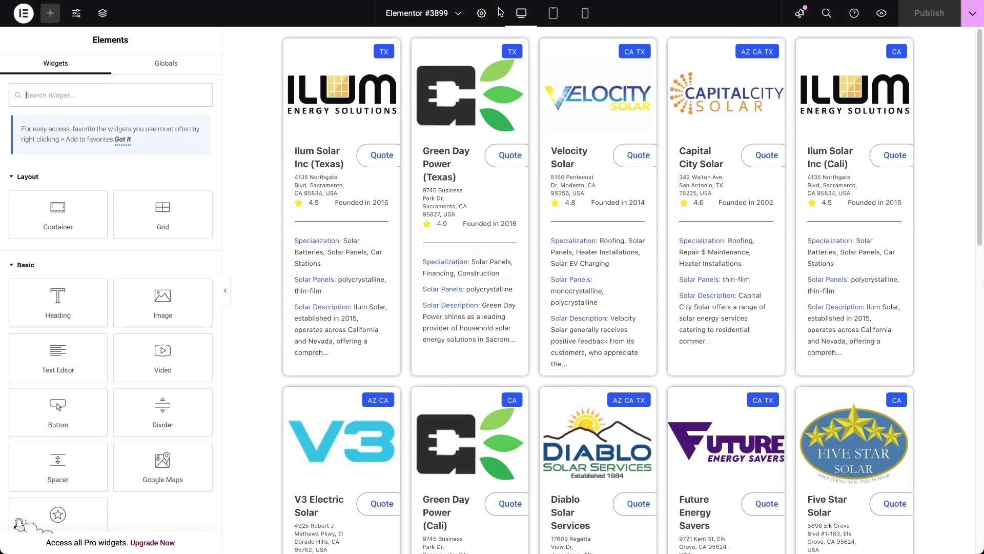
pyautogui.click(362, 243)
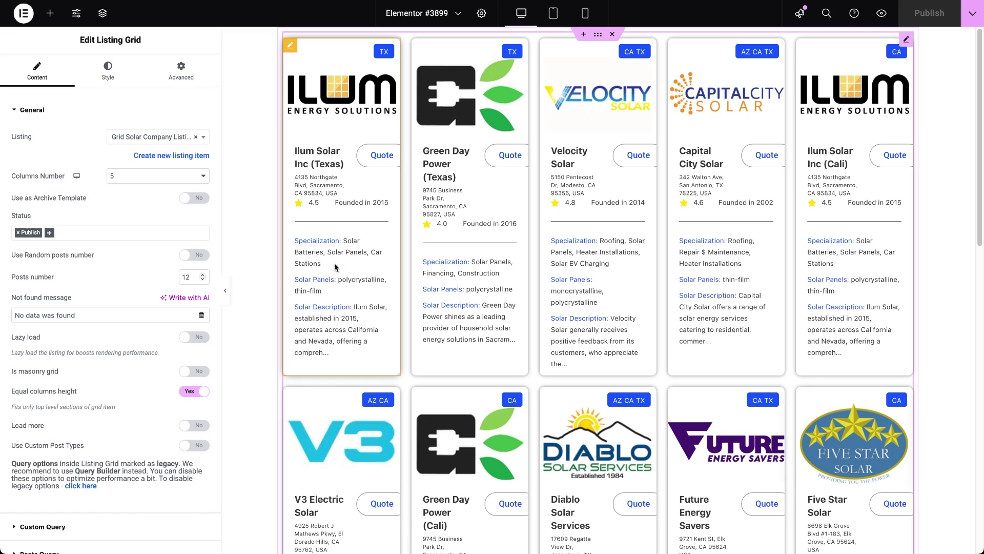
pyautogui.scroll(-4, 160, 413)
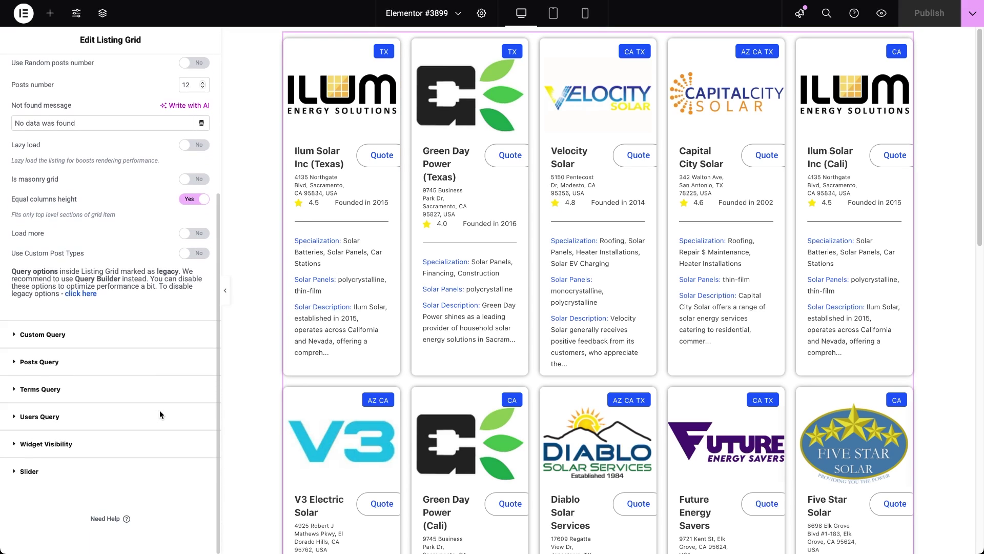
pyautogui.click(15, 362)
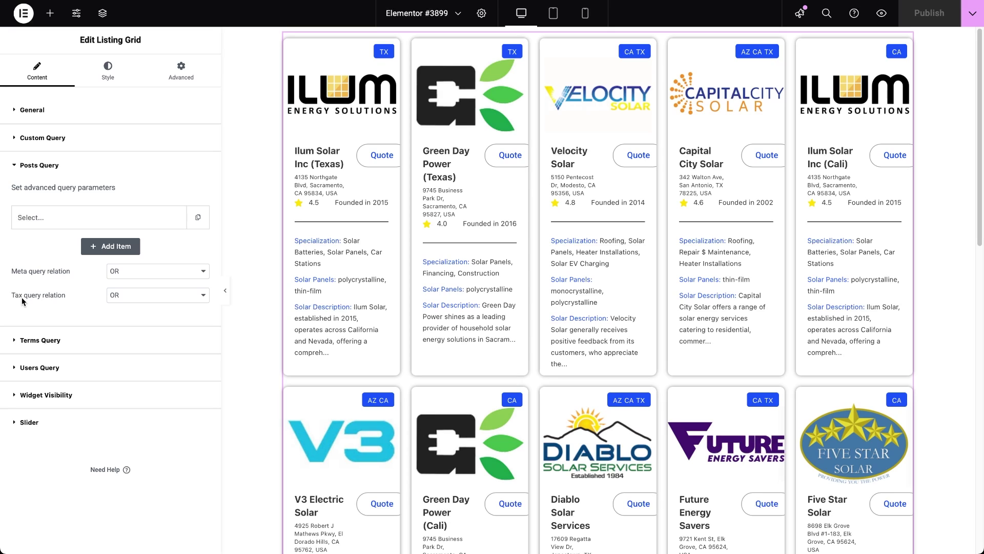
# Keep the meta query relation at OR and set the query item Type to Posts & Author Parameters.
pyautogui.click(205, 275)
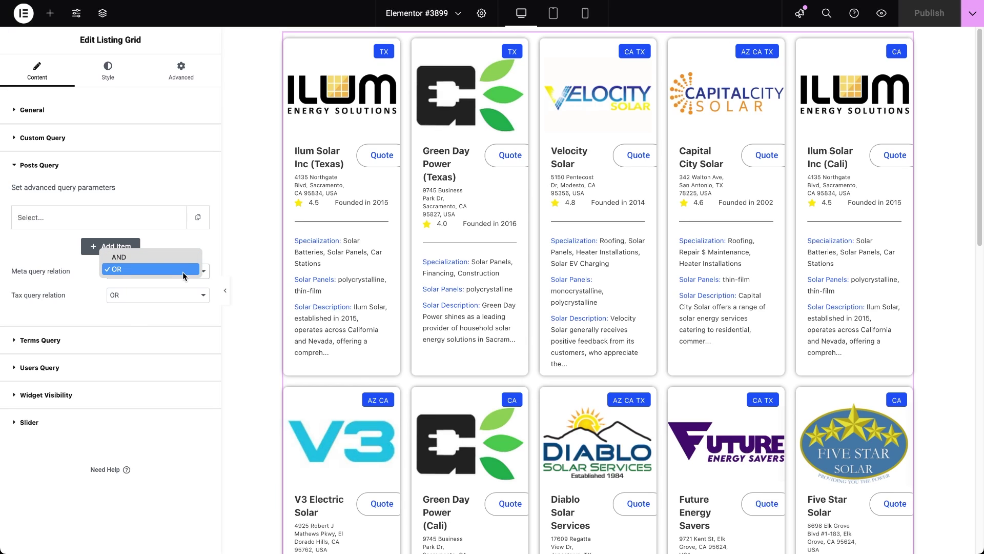
pyautogui.click(206, 274)
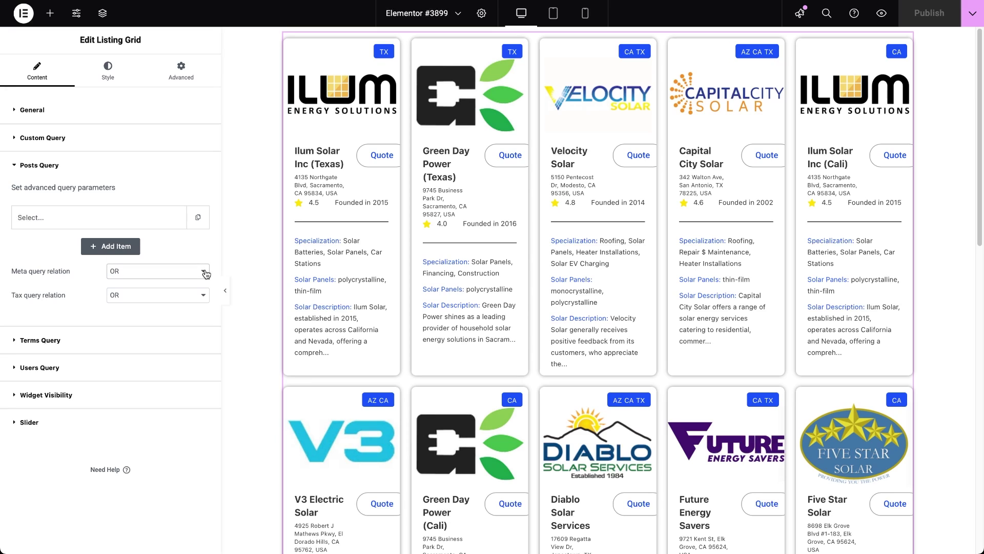
pyautogui.click(137, 221)
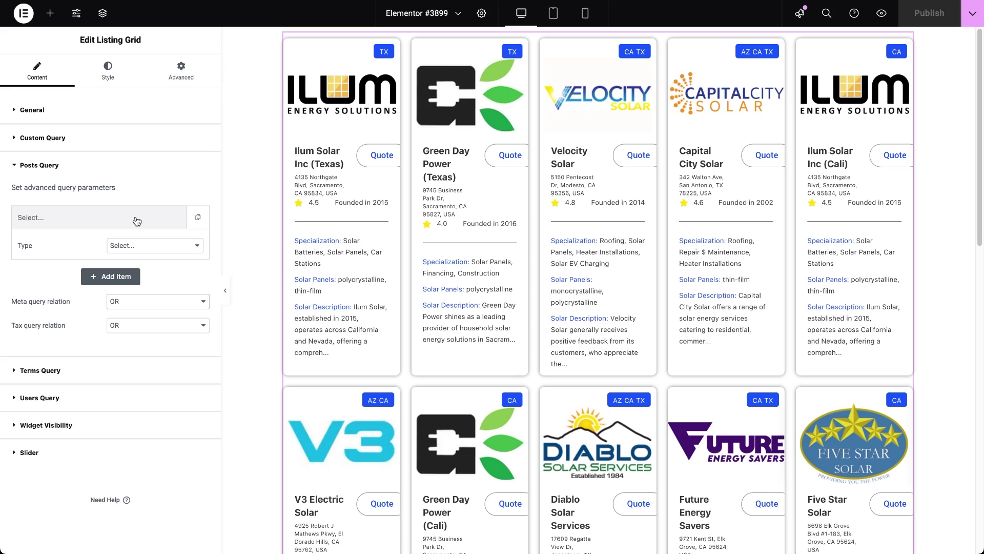
pyautogui.click(199, 248)
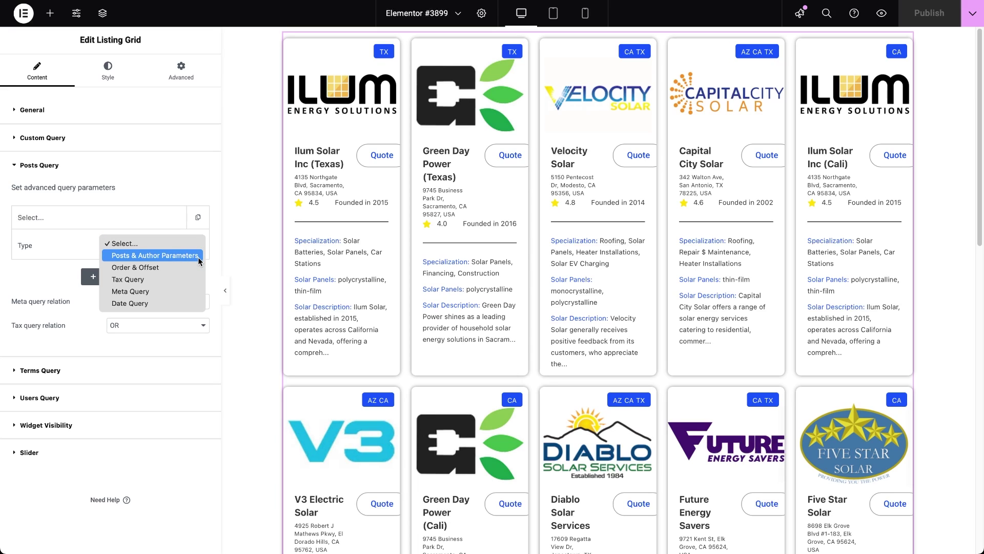
pyautogui.click(198, 255)
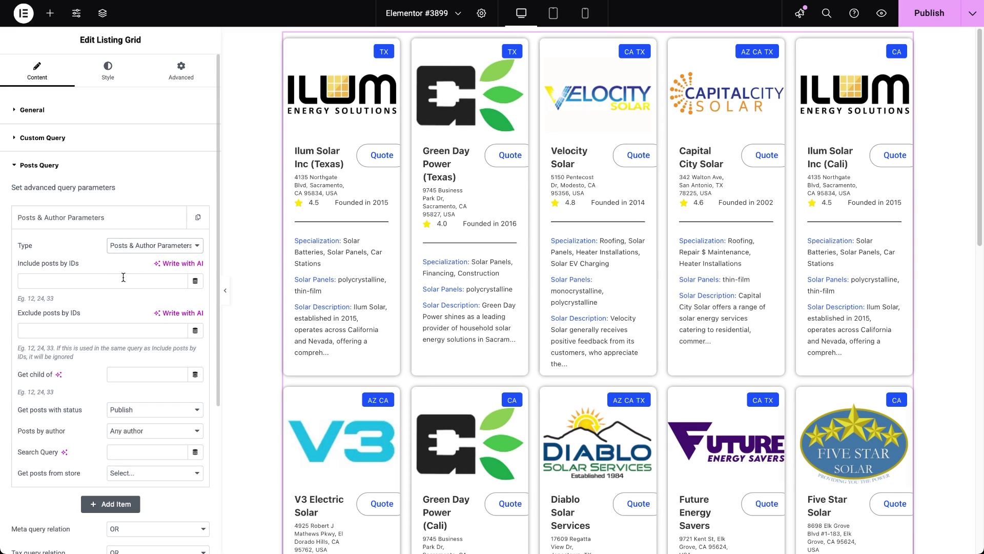
pyautogui.click(99, 280)
pyautogui.write('1466,')
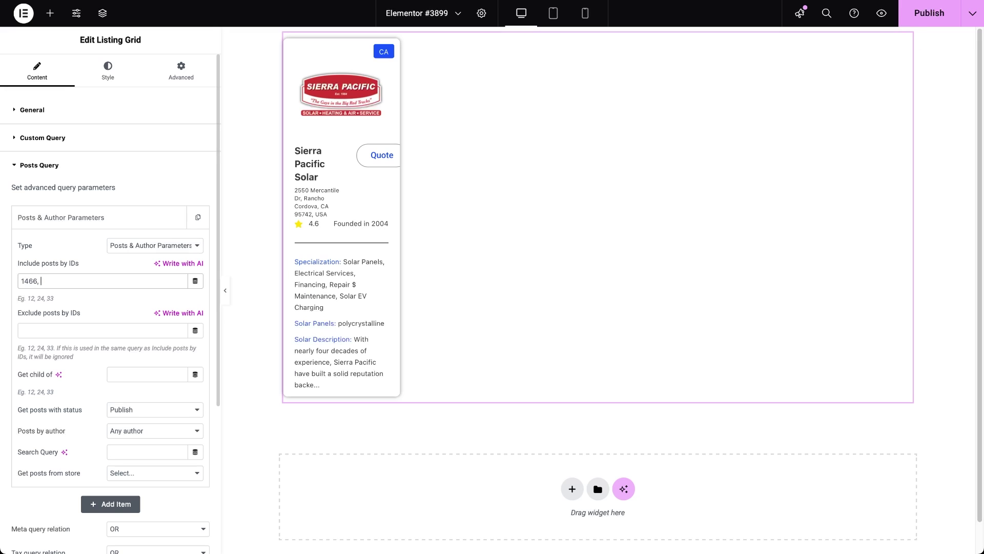
pyautogui.write(' 1469')
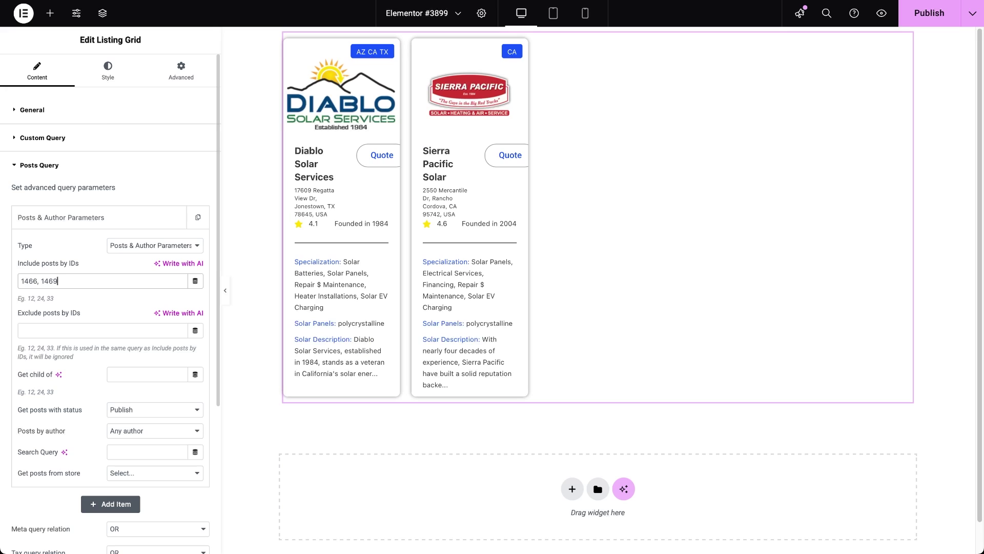
pyautogui.click(195, 283)
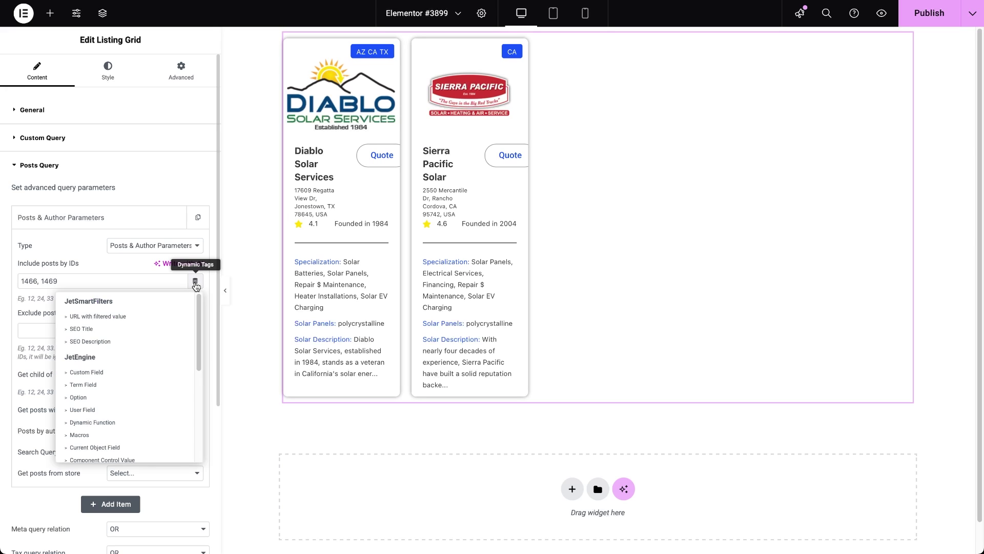
pyautogui.scroll(-3, 162, 375)
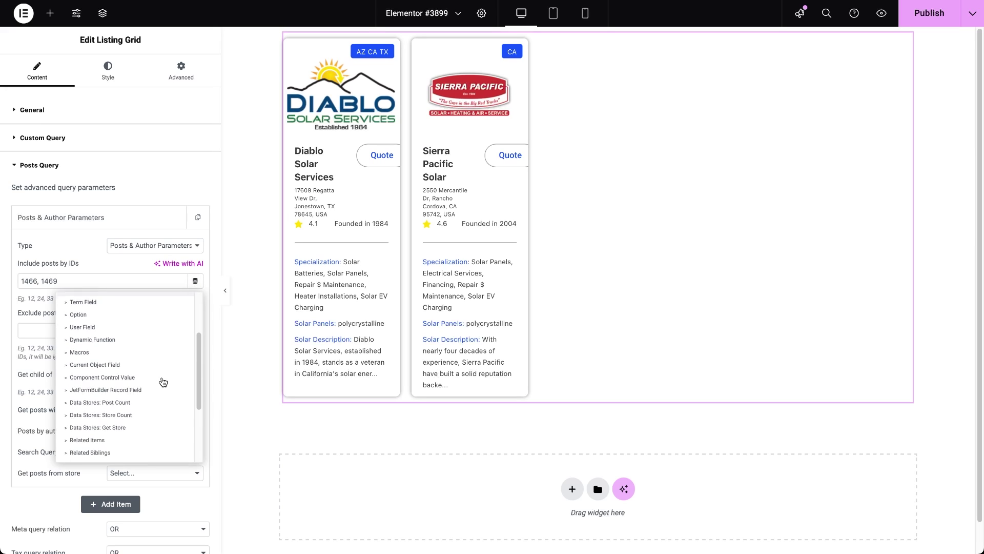
pyautogui.scroll(2, 163, 382)
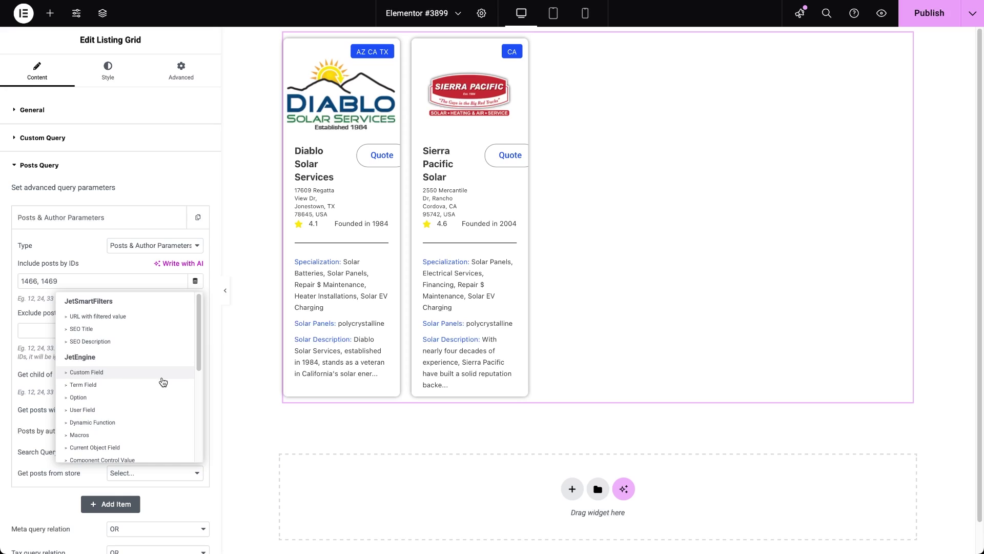
pyautogui.moveTo(59, 282); pyautogui.dragTo(9, 284)
pyautogui.hotkey('ctrl', 'c')
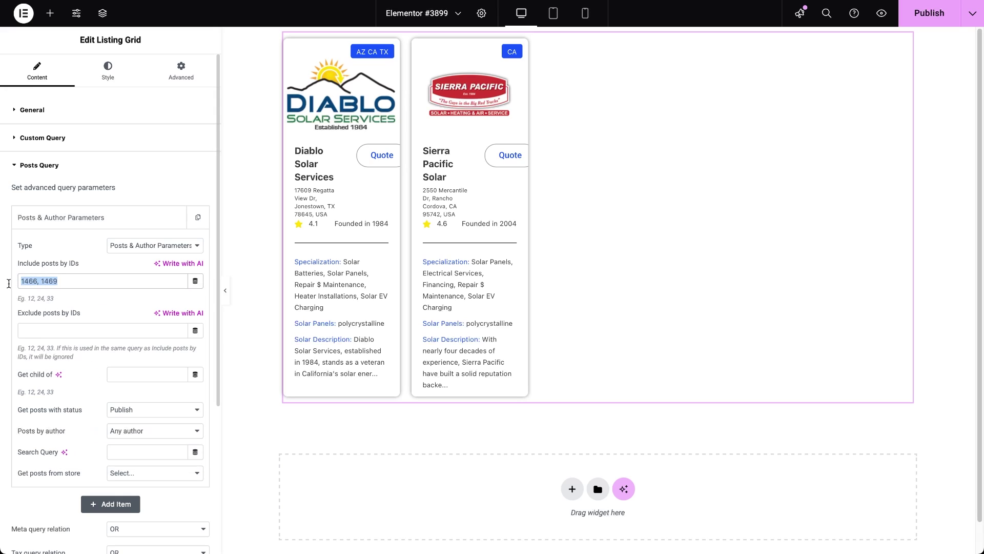
pyautogui.press('BackSpace')
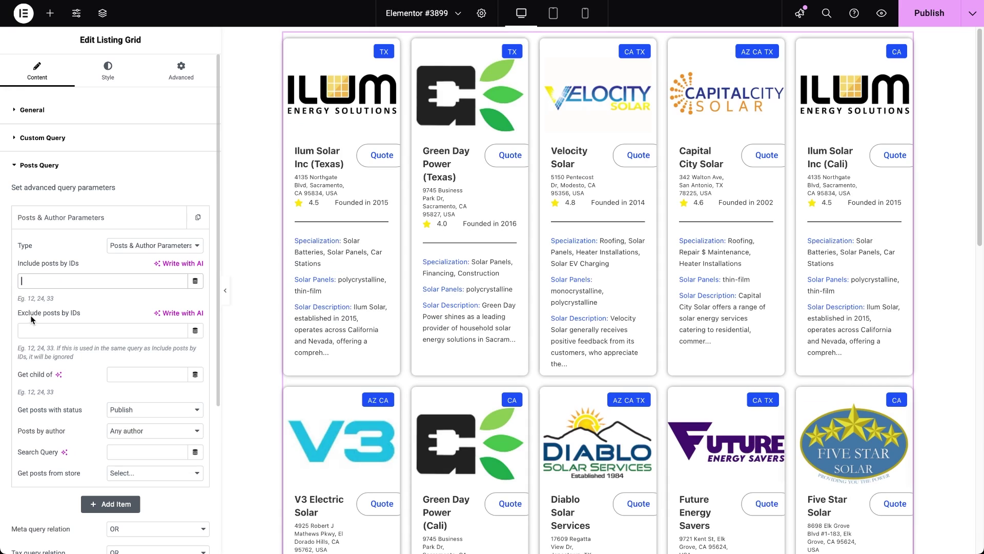
pyautogui.click(34, 329)
pyautogui.hotkey('ctrl', 'v')
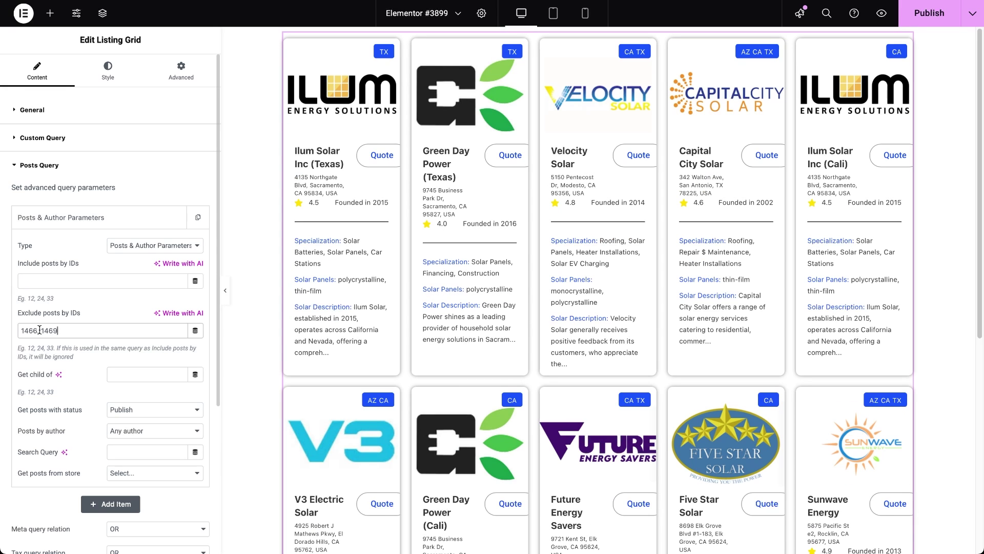
pyautogui.click(72, 370)
pyautogui.click(199, 412)
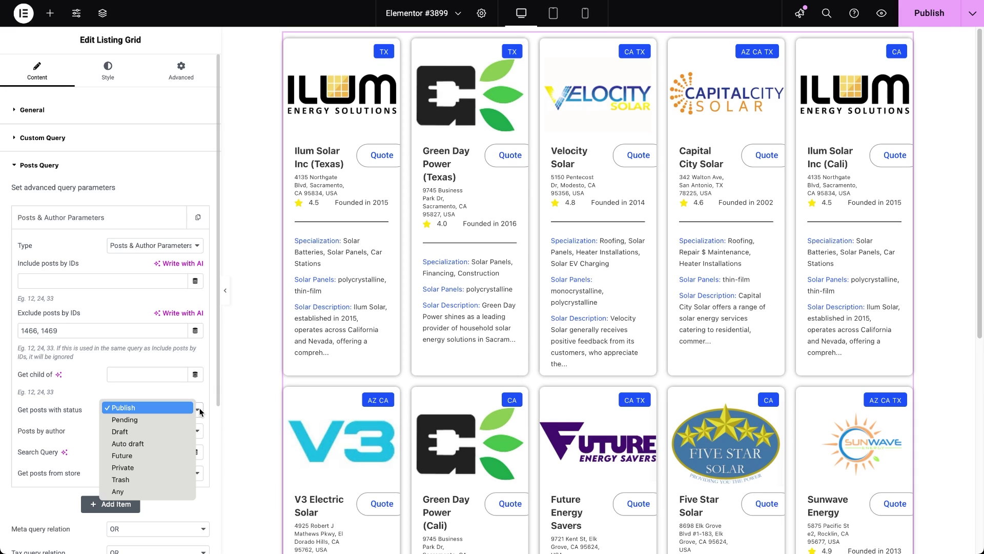
pyautogui.click(72, 423)
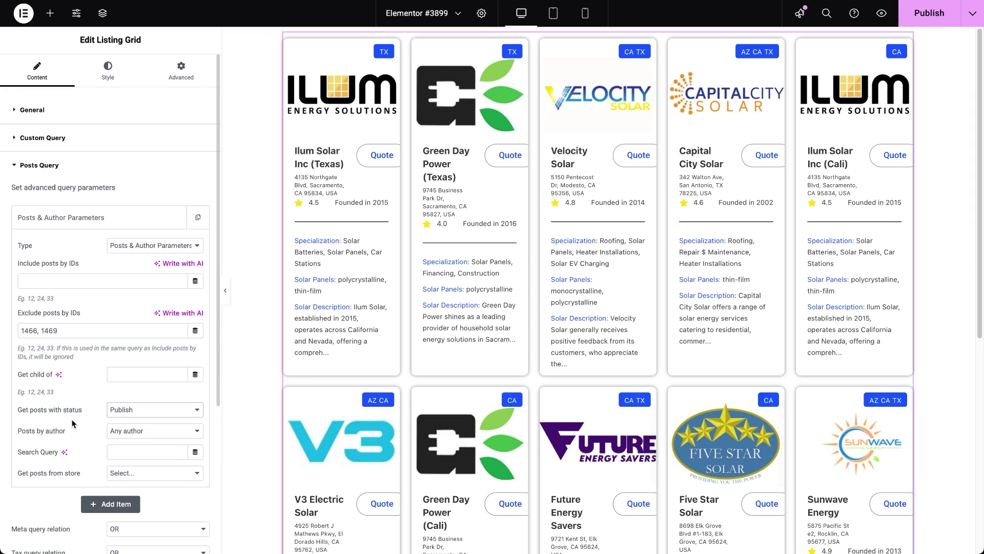
pyautogui.click(203, 431)
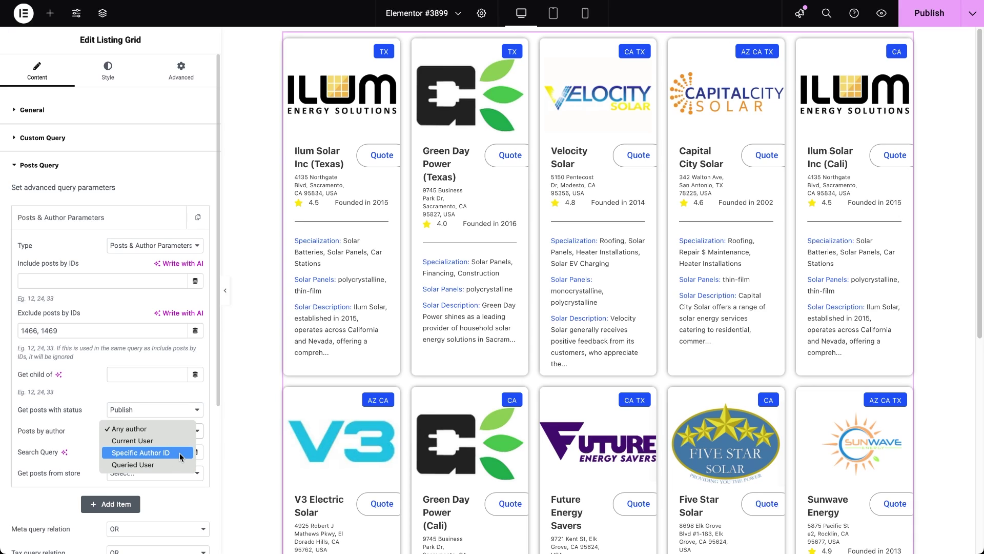
pyautogui.click(194, 432)
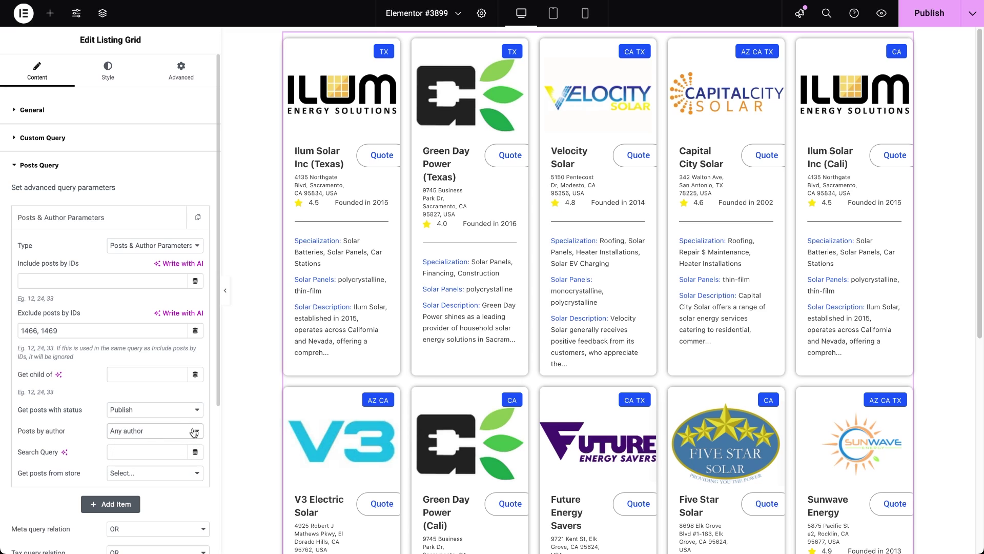
pyautogui.tripleClick(67, 331)
# Clear the excluded post IDs and the 'solar' search term, leaving Get posts from store unset.
pyautogui.press('BackSpace')
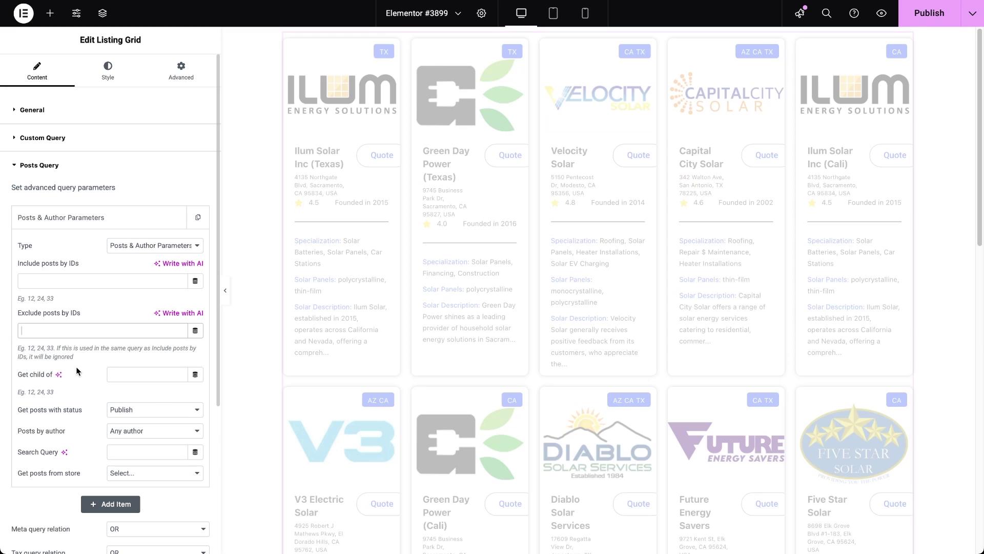
pyautogui.click(128, 454)
pyautogui.write('solar')
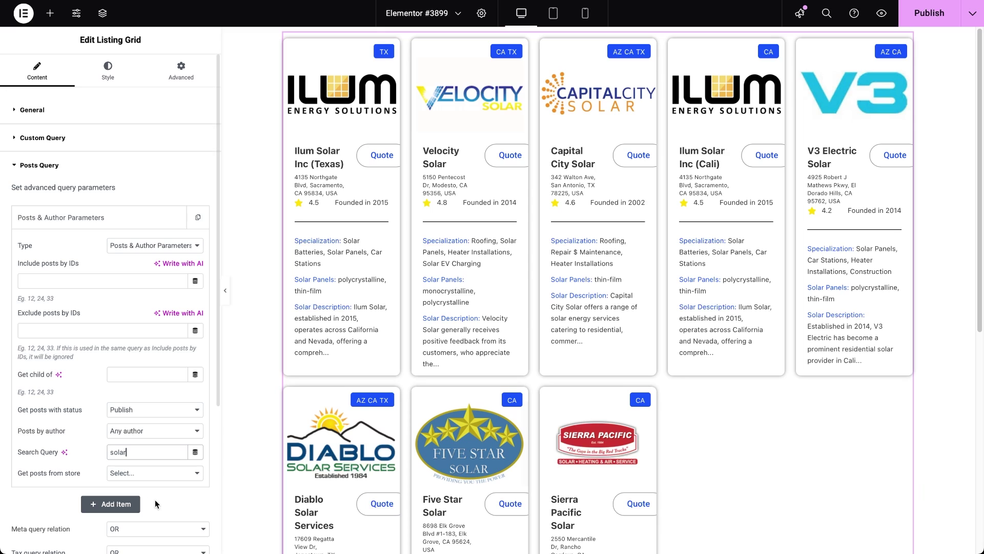
pyautogui.press('BackSpace')
pyautogui.press('BackSpace')
pyautogui.press('BackSpace')
pyautogui.press('BackSpace')
pyautogui.press('BackSpace')
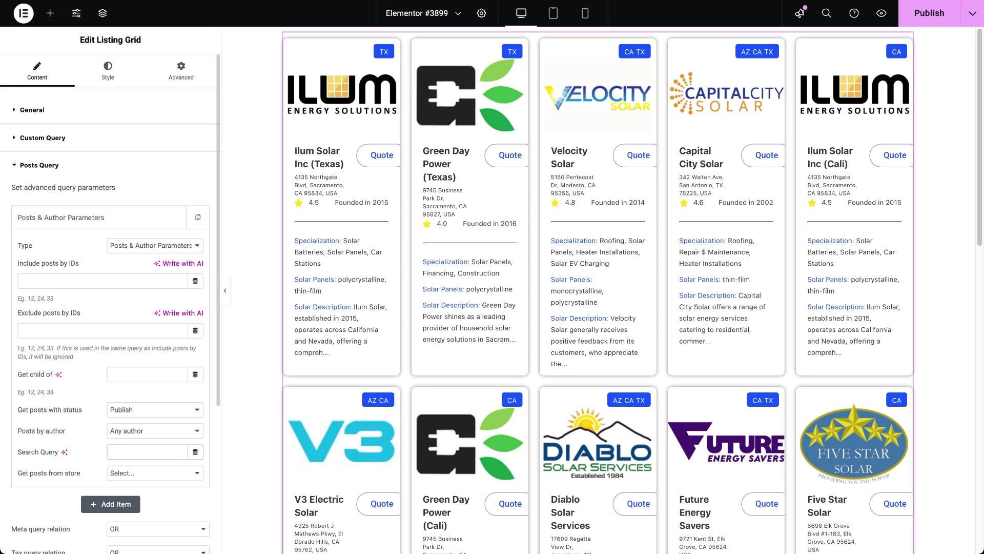
pyautogui.click(199, 477)
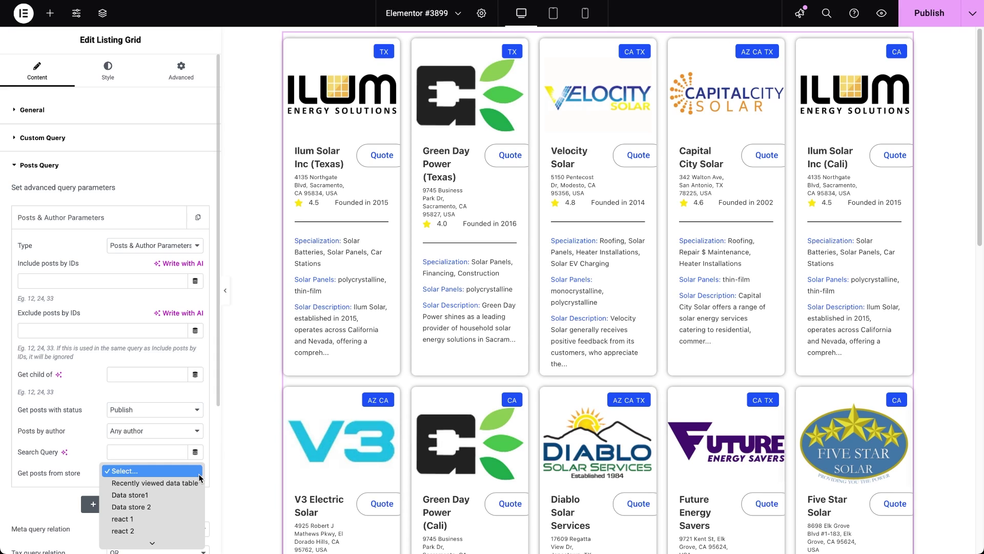
pyautogui.click(89, 467)
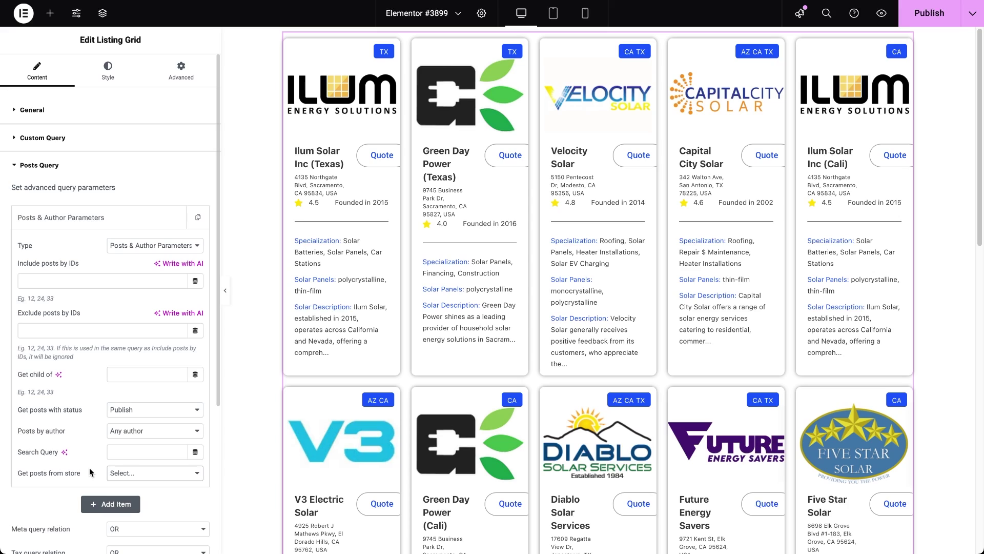
pyautogui.click(198, 250)
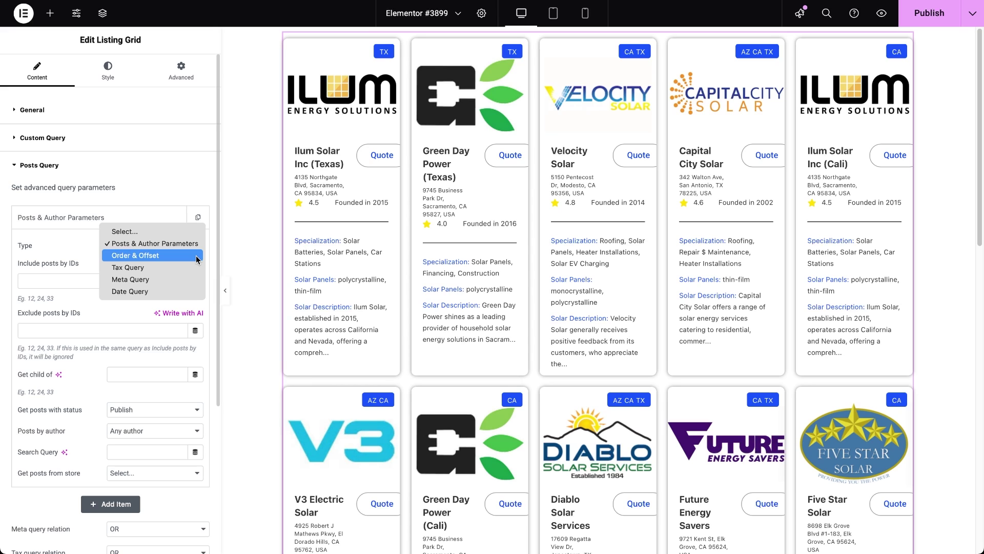
# Switch the query item to Order & Offset, stepping Posts offset up to 3, then clearing it.
pyautogui.click(196, 256)
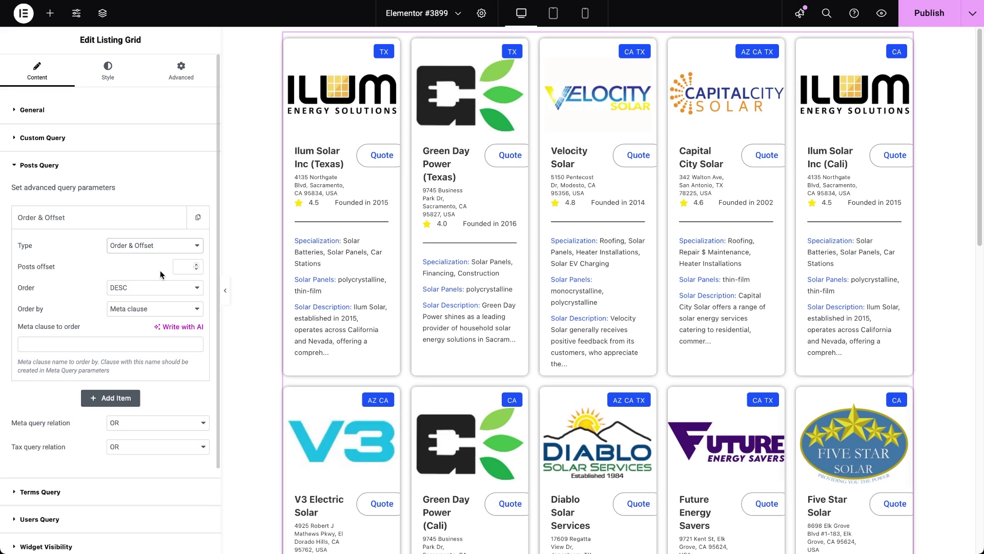
pyautogui.click(196, 265)
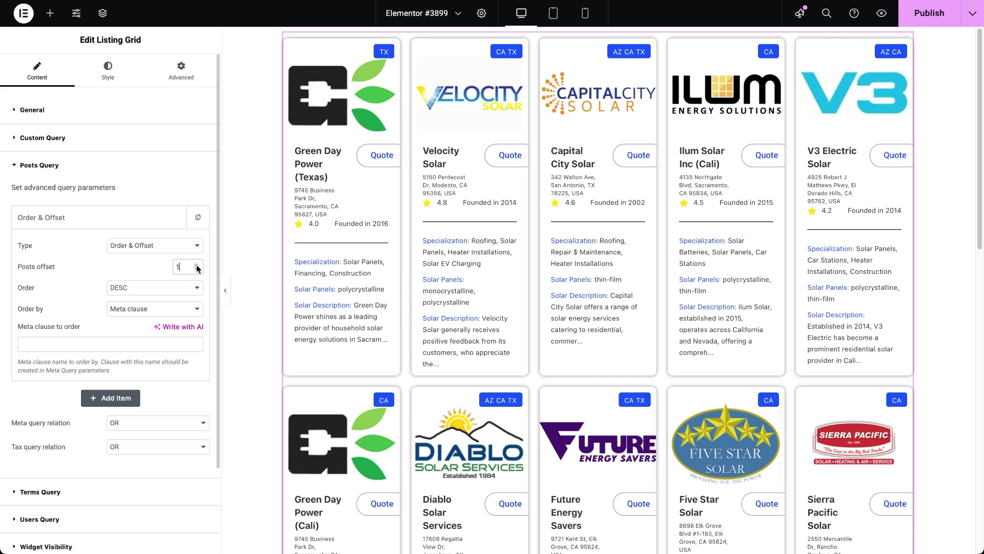
pyautogui.click(197, 264)
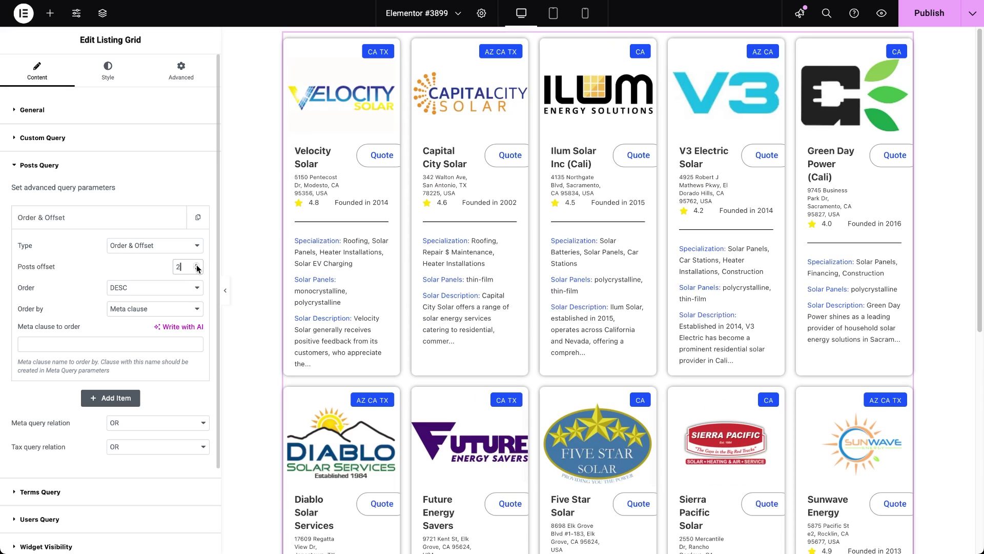
pyautogui.click(196, 264)
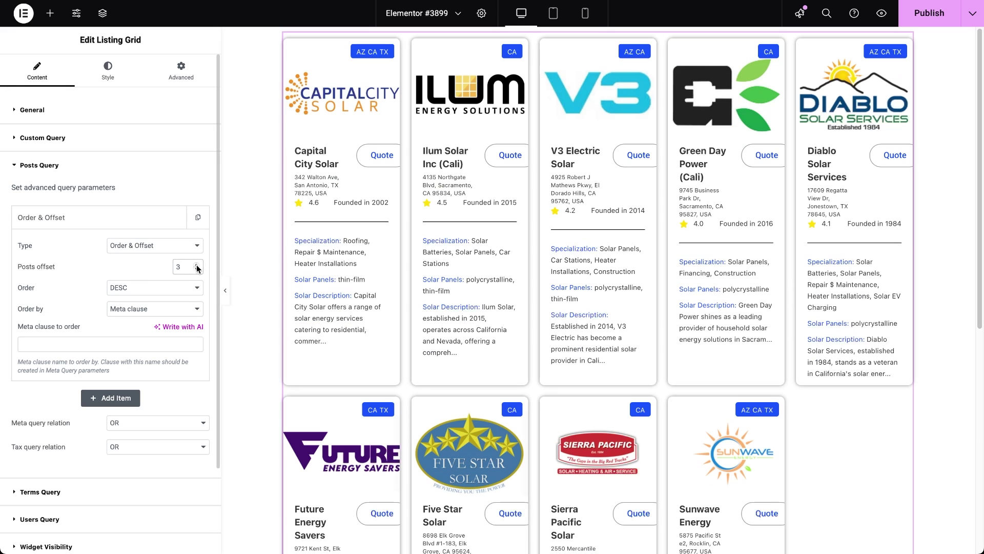
pyautogui.press('BackSpace')
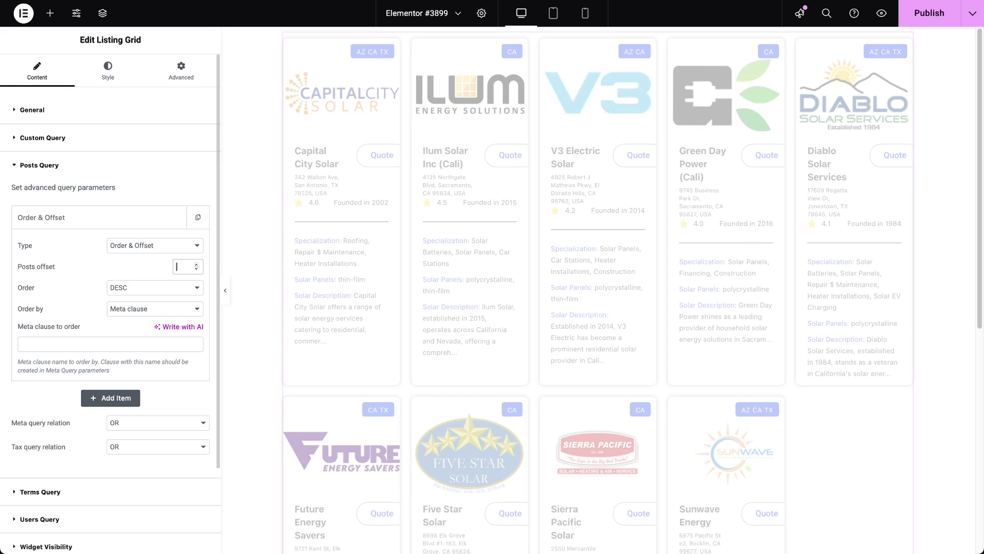
# Set the sort Order to ASC.
pyautogui.click(194, 288)
pyautogui.click(180, 272)
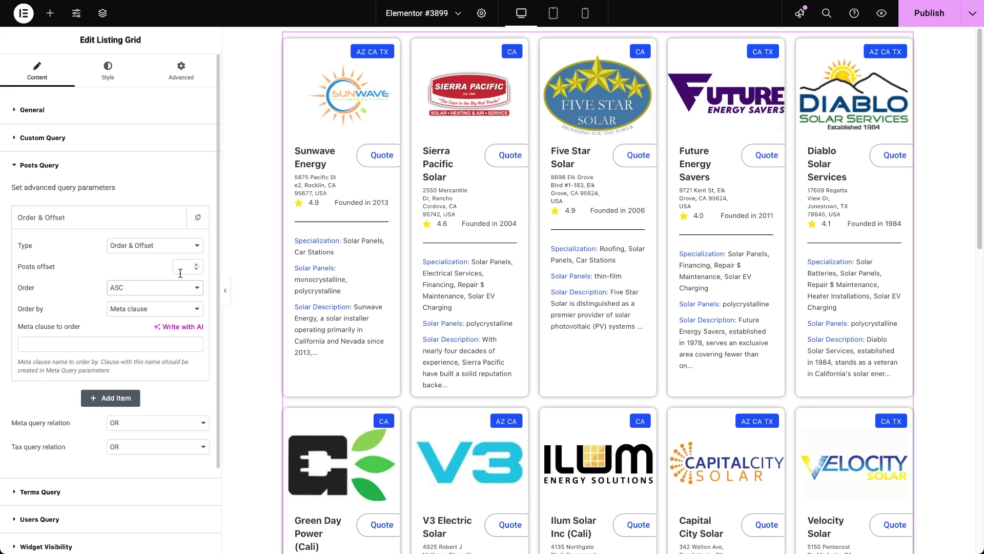
pyautogui.click(197, 289)
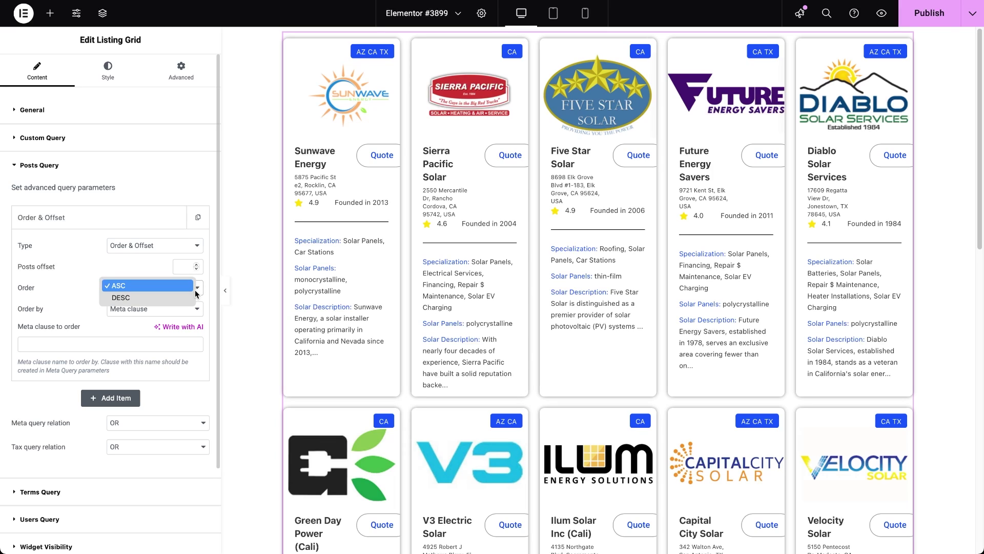
pyautogui.click(78, 306)
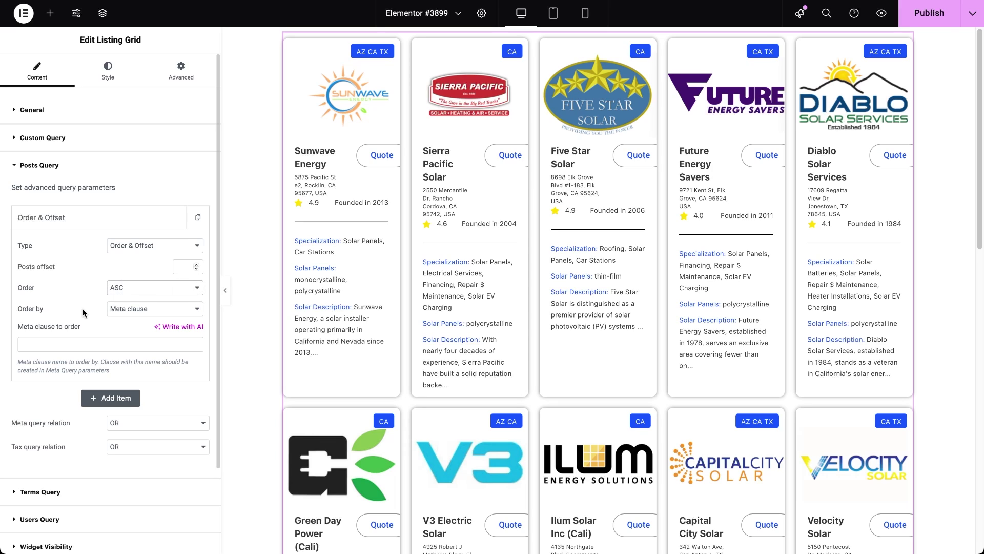
pyautogui.click(198, 309)
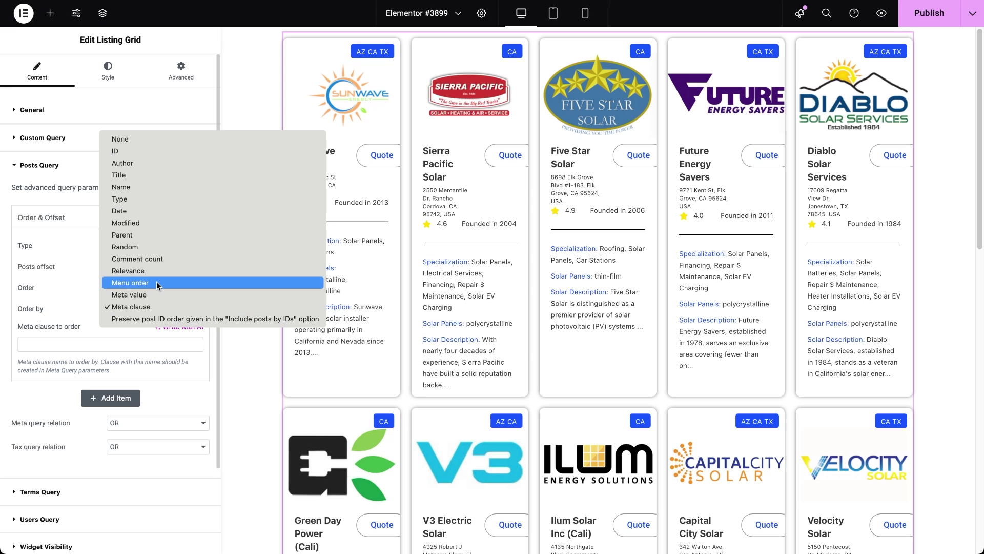
# Order the solar listings by Menu order with Order set to DESC.
pyautogui.click(157, 283)
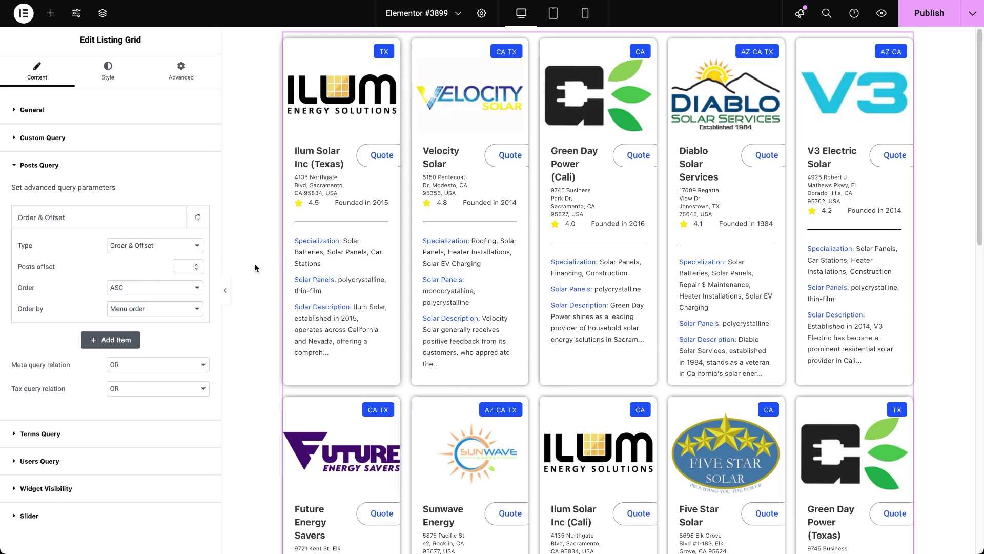
pyautogui.click(198, 288)
pyautogui.click(191, 296)
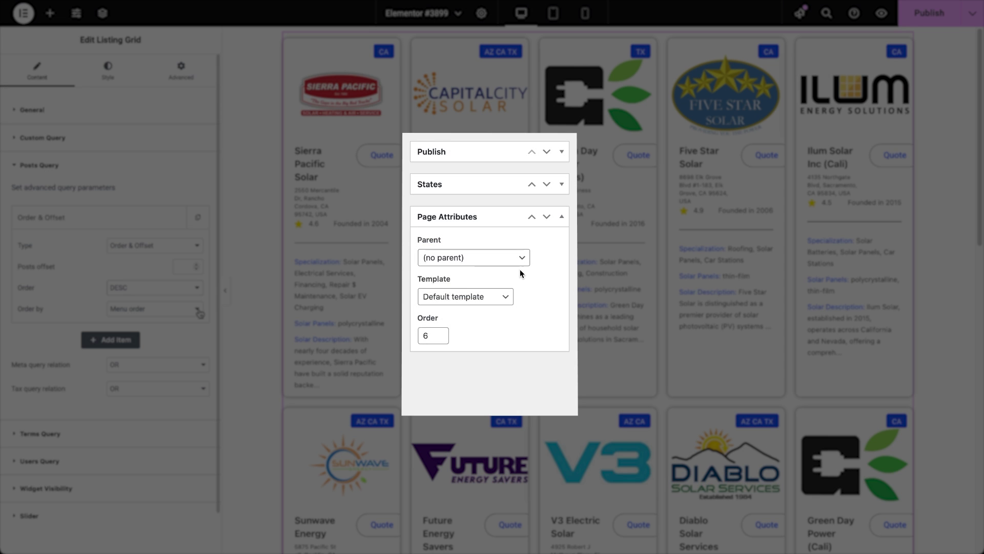
pyautogui.click(523, 262)
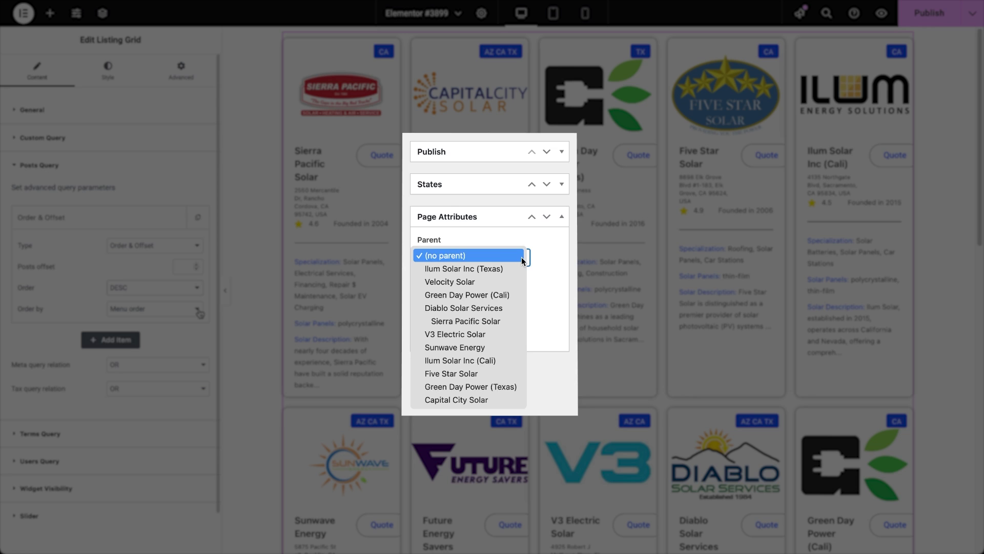
pyautogui.click(502, 334)
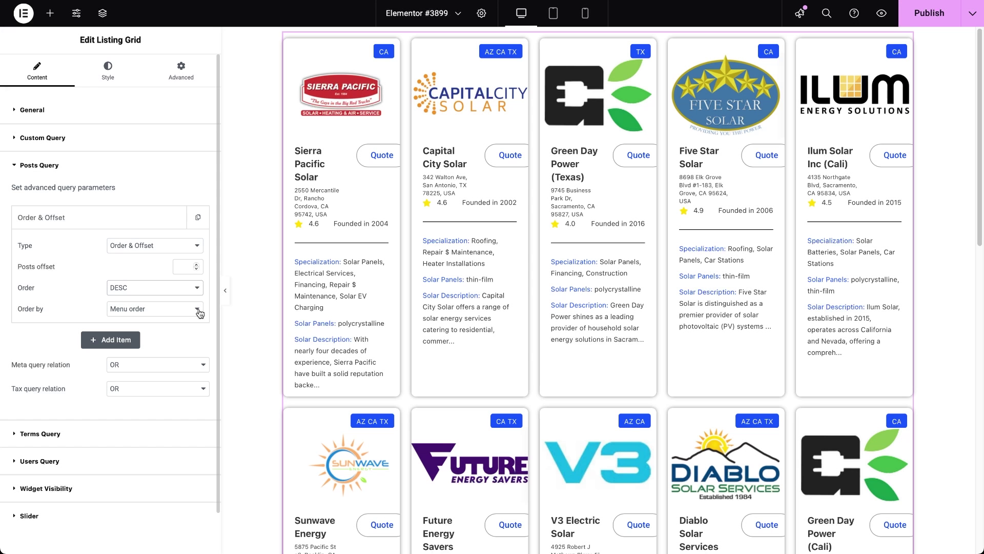
pyautogui.click(198, 310)
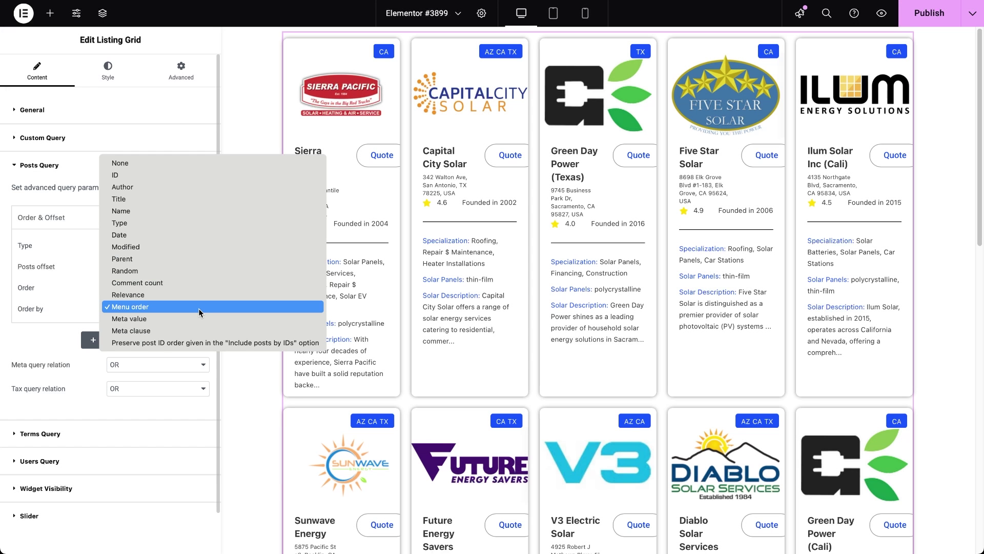
# Change Order by to Parent and set Order to ASC.
pyautogui.click(159, 259)
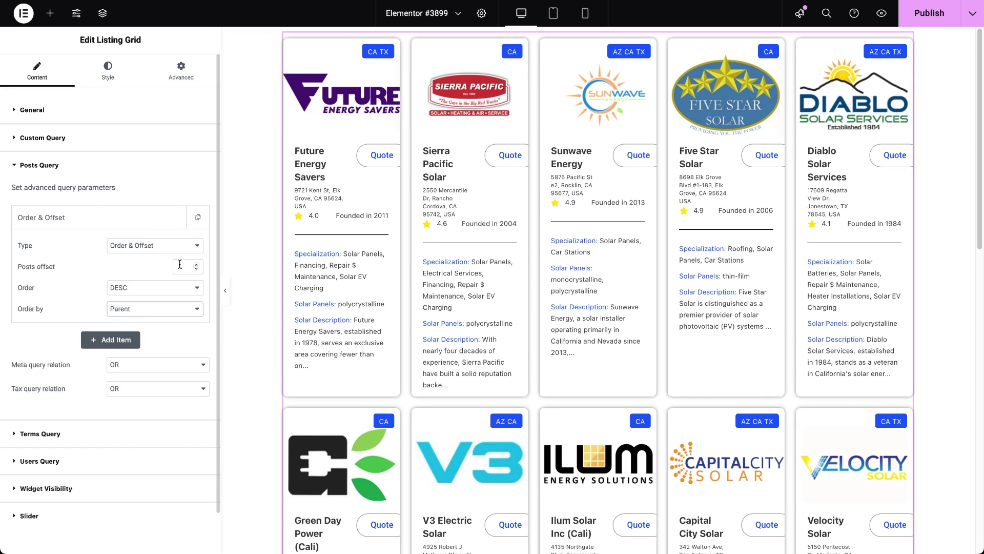
pyautogui.click(197, 288)
pyautogui.click(180, 275)
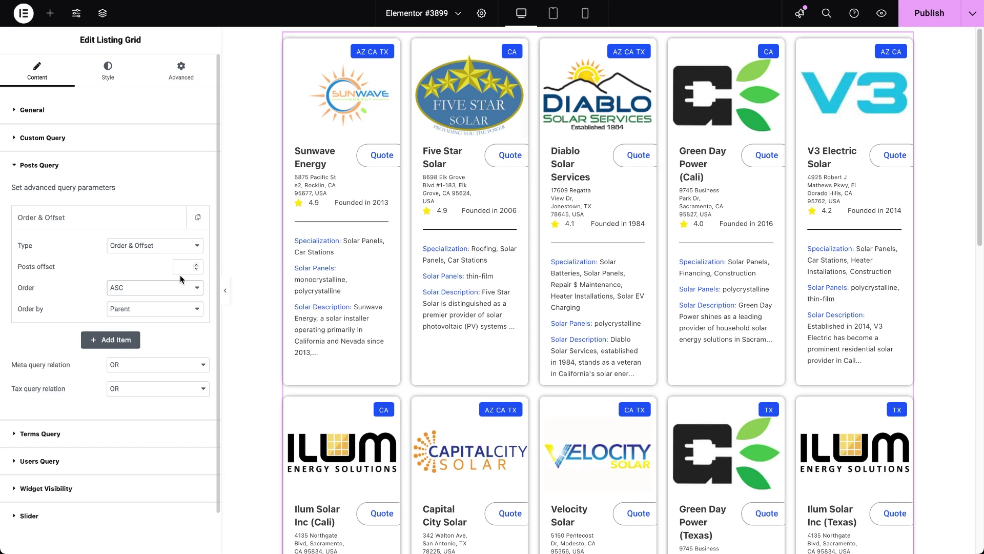
pyautogui.click(197, 307)
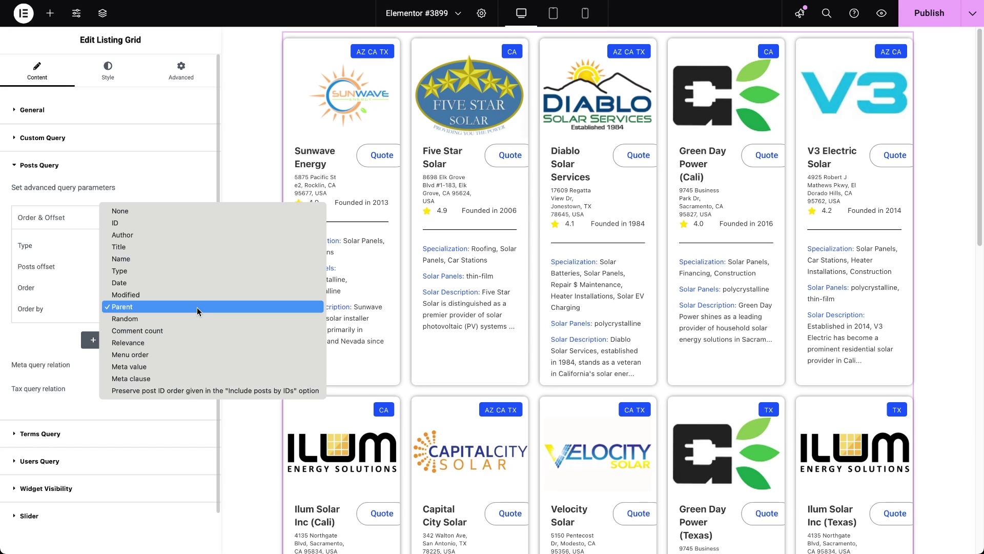
# Order by the year_of_foundation meta value, DESC, with meta type CHAR.
pyautogui.click(183, 368)
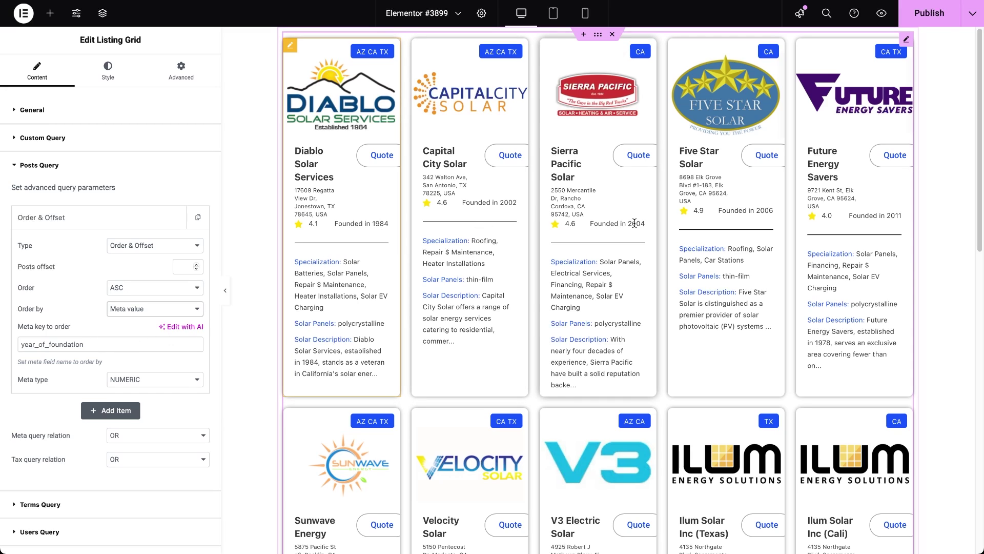
pyautogui.click(197, 288)
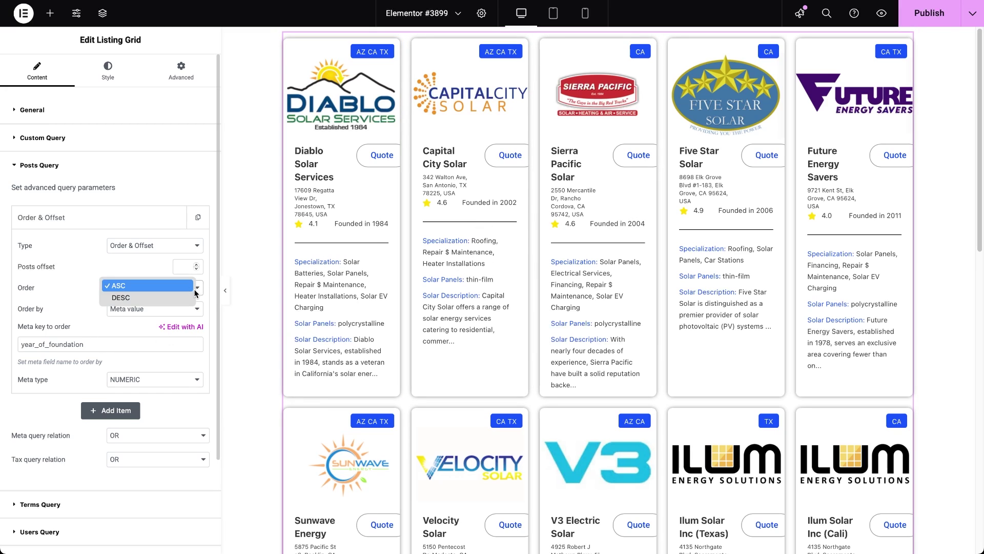
pyautogui.click(192, 296)
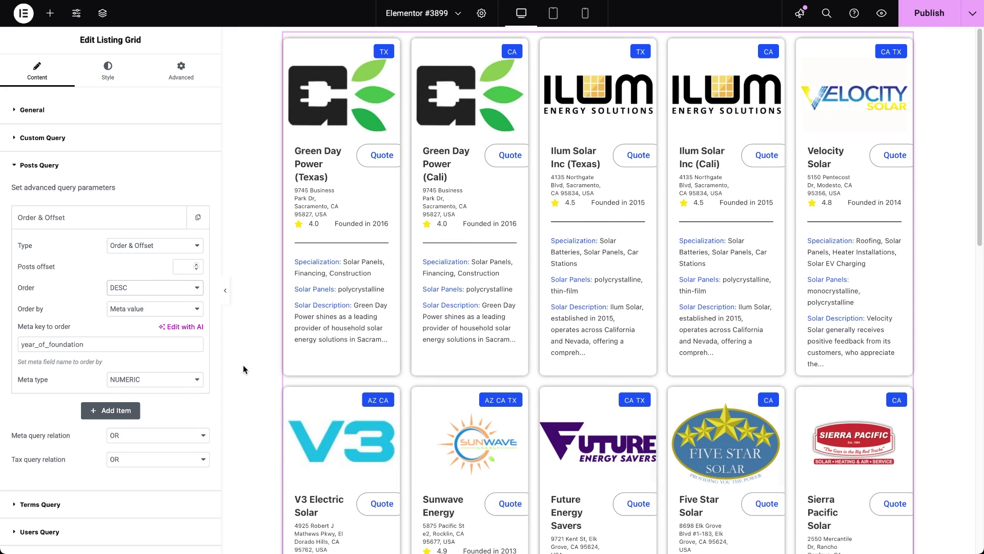
pyautogui.click(197, 379)
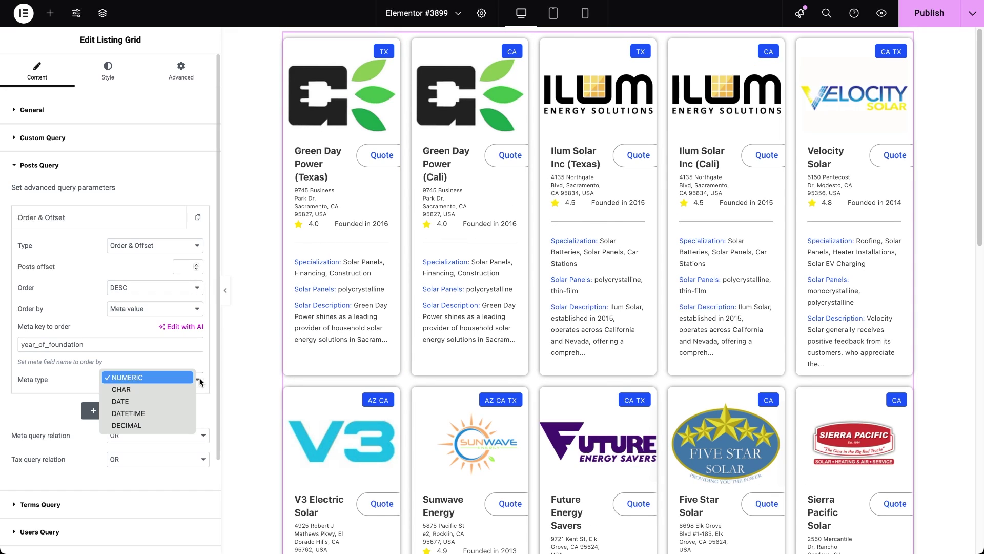
pyautogui.click(193, 388)
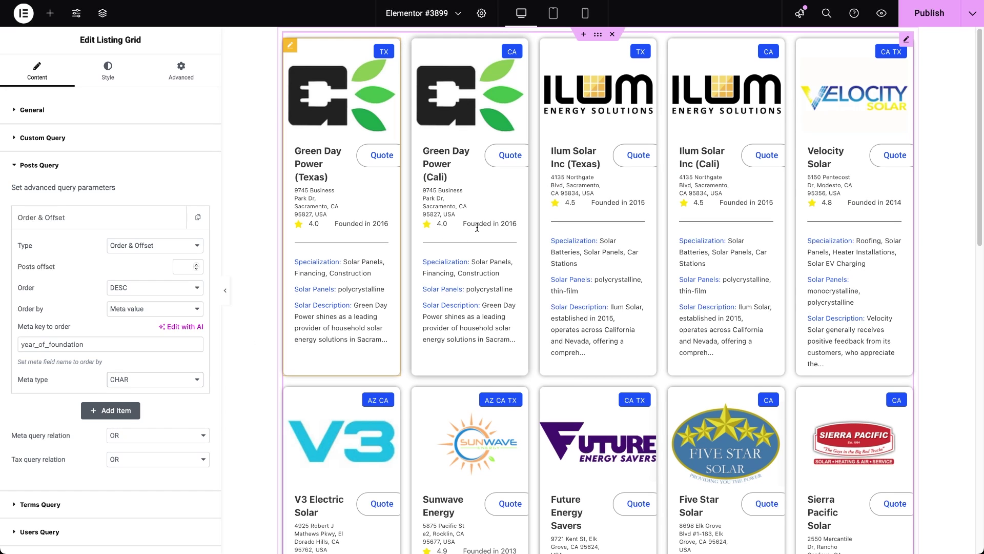
pyautogui.click(197, 382)
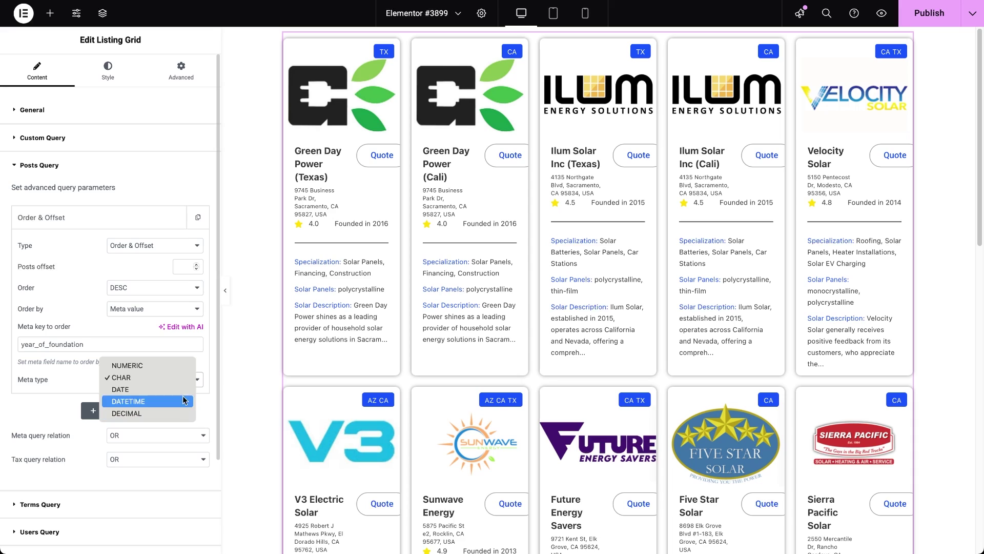
pyautogui.click(149, 325)
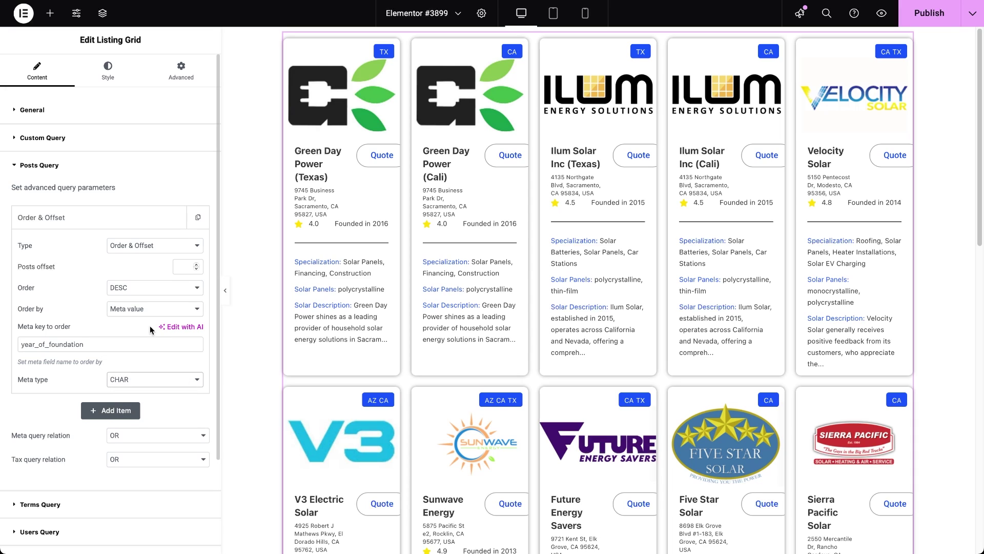
pyautogui.click(197, 308)
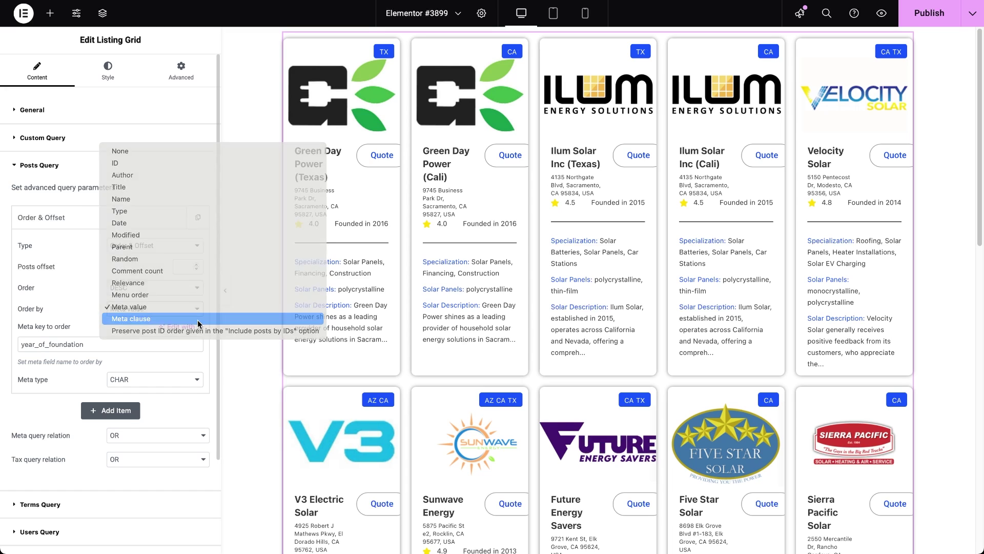
# Change Order by from Meta value to Meta clause, leaving the clause name blank.
pyautogui.click(198, 319)
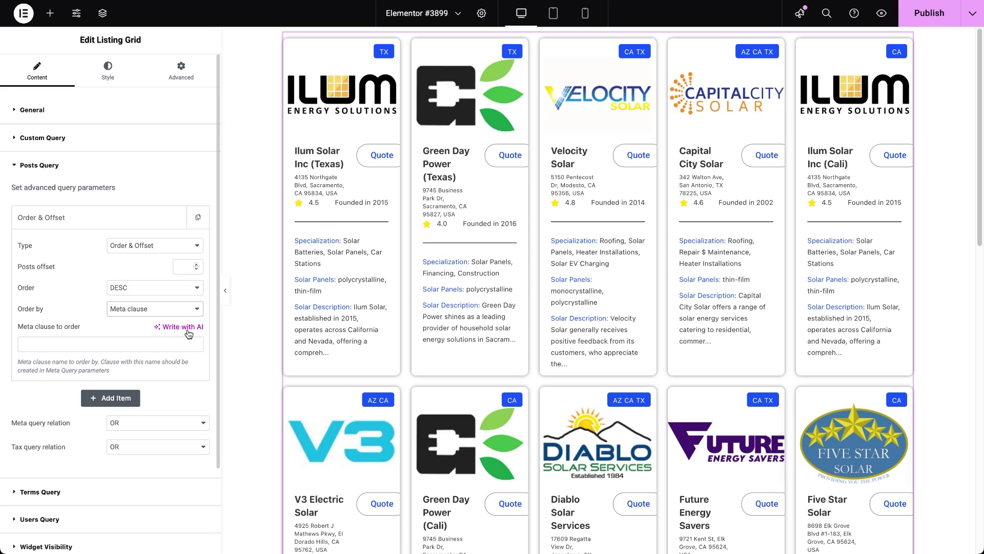
pyautogui.click(197, 310)
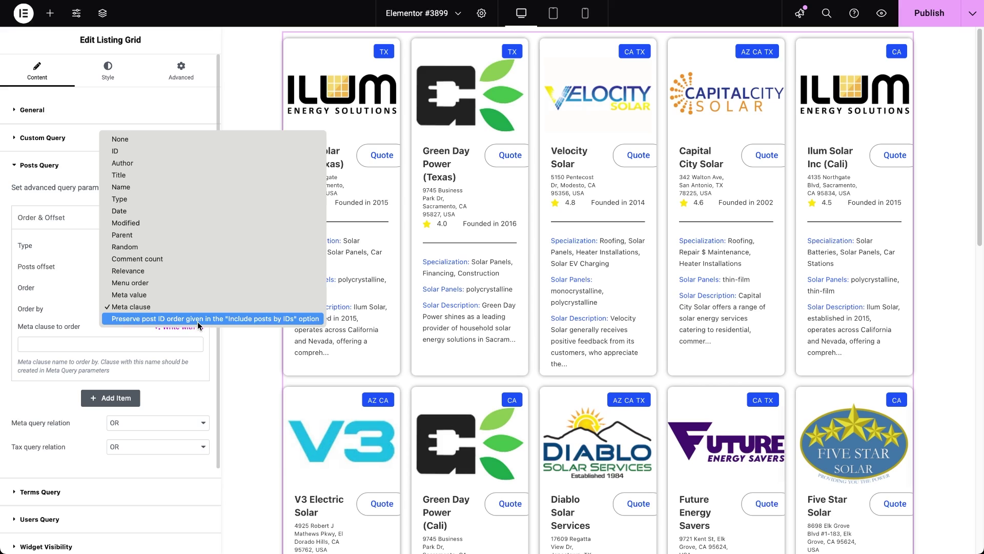
pyautogui.click(78, 222)
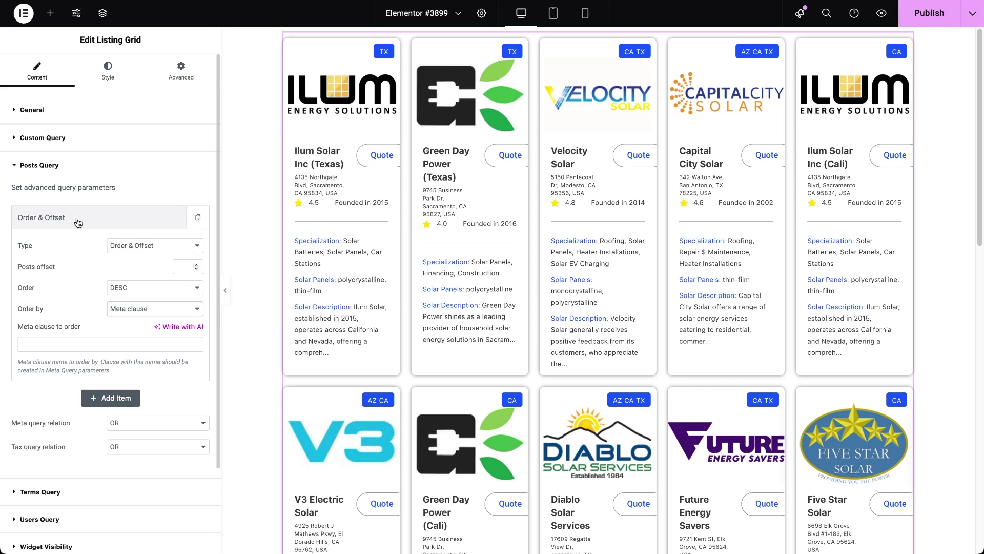
pyautogui.click(197, 246)
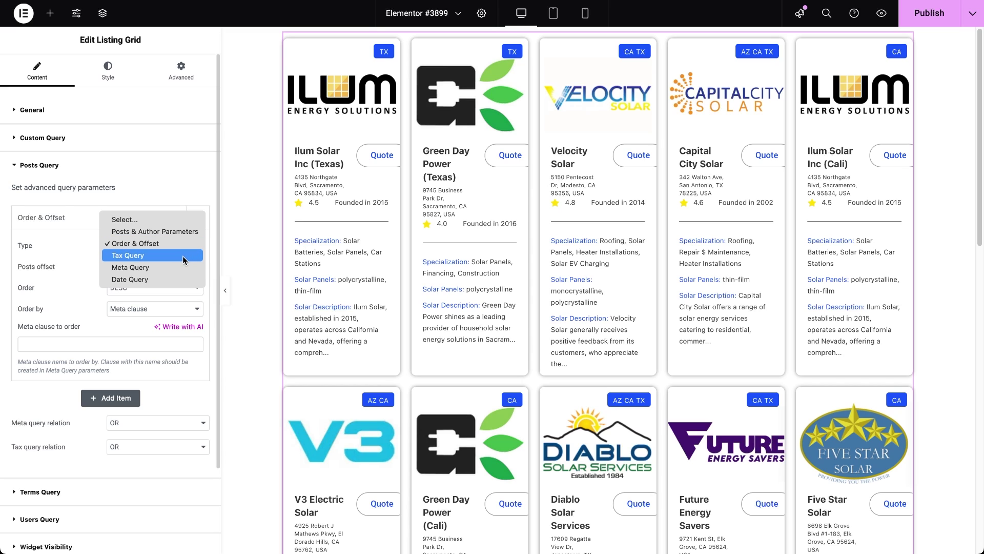
# Make the item a States Tax Query on term az, trying operators IN, NOT IN and AND.
pyautogui.click(182, 257)
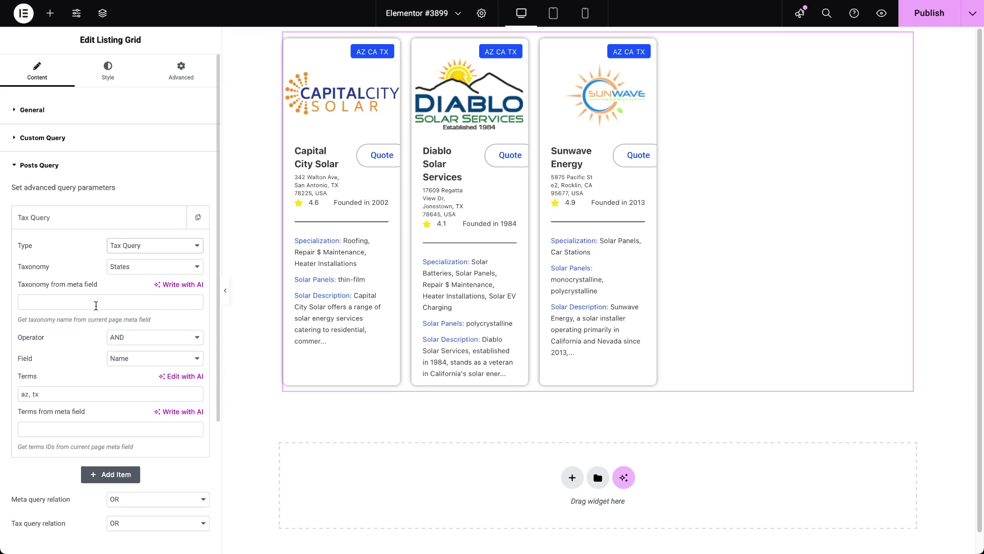
pyautogui.click(145, 338)
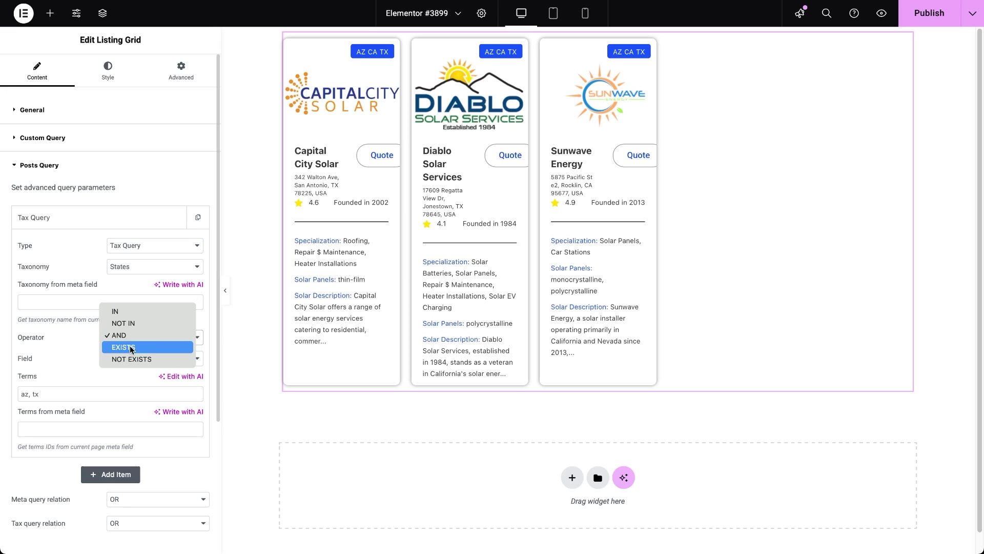
pyautogui.click(68, 398)
pyautogui.press('BackSpace')
pyautogui.press('BackSpace')
pyautogui.press('BackSpace')
pyautogui.press('BackSpace')
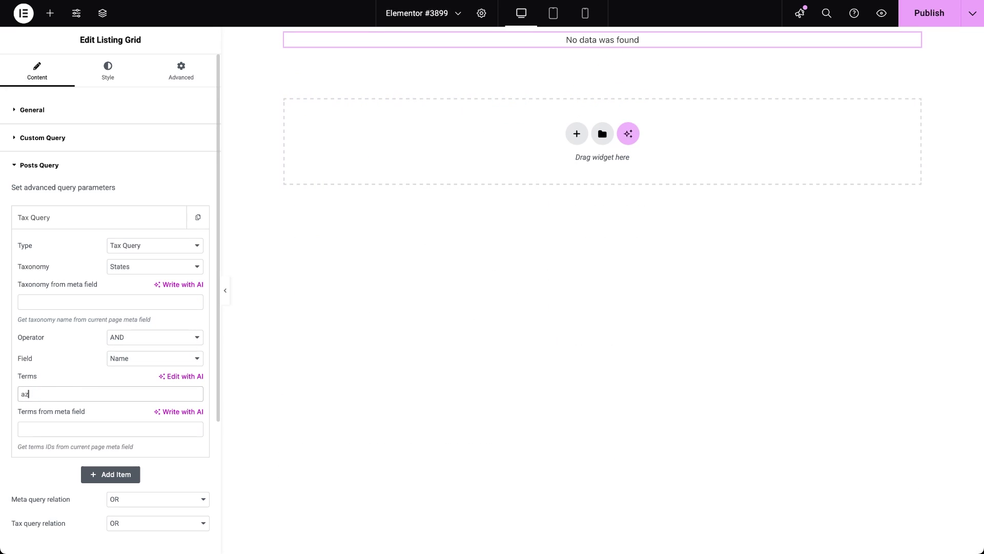
pyautogui.click(196, 340)
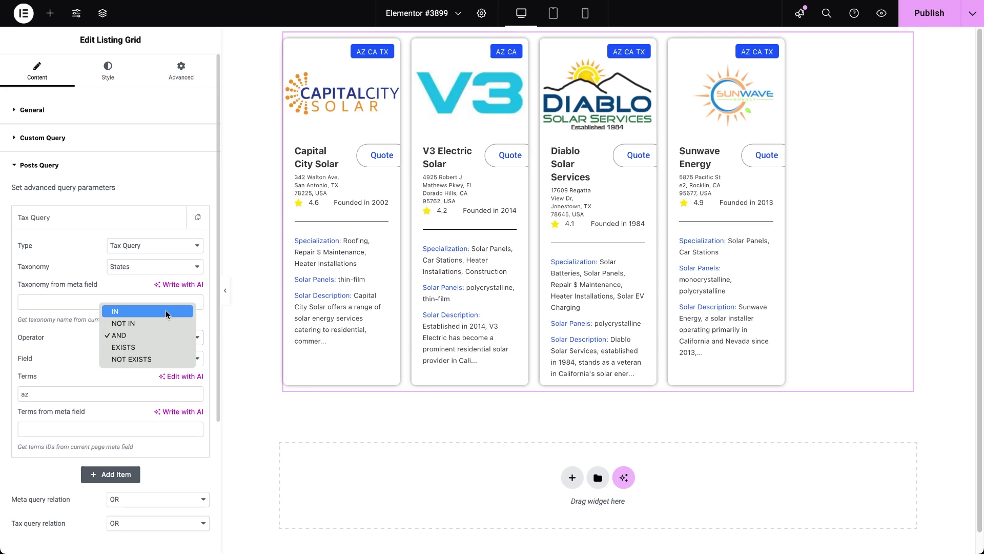
pyautogui.click(165, 310)
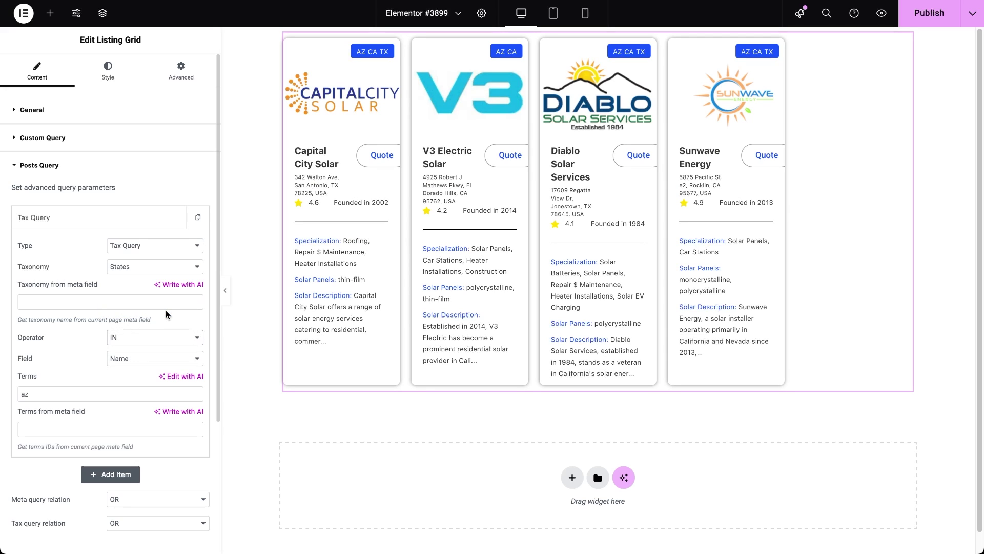
pyautogui.click(171, 336)
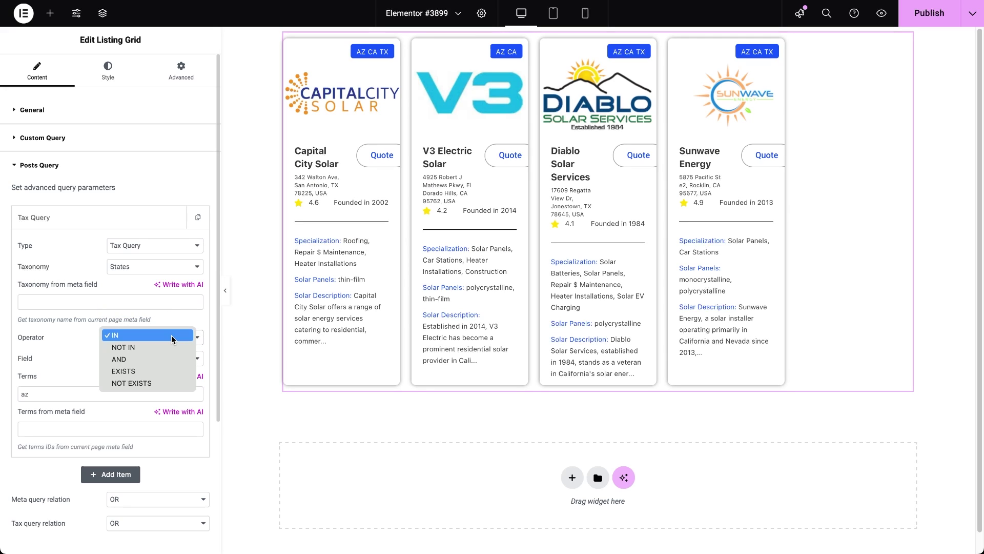
pyautogui.click(170, 347)
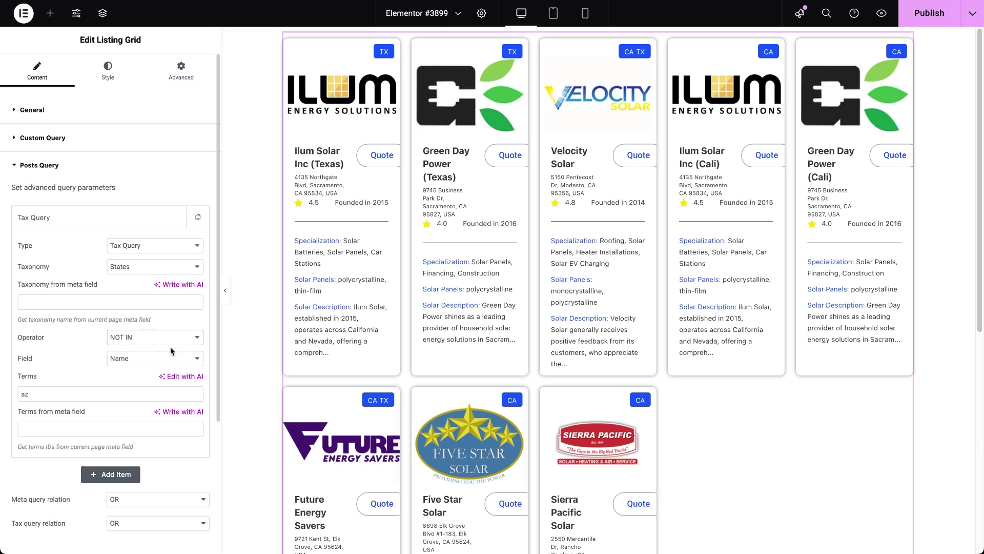
pyautogui.click(176, 338)
pyautogui.click(175, 348)
# Add tx to the terms and set the operator to NOT EXISTS after trying EXISTS.
pyautogui.click(132, 390)
pyautogui.write(', tx')
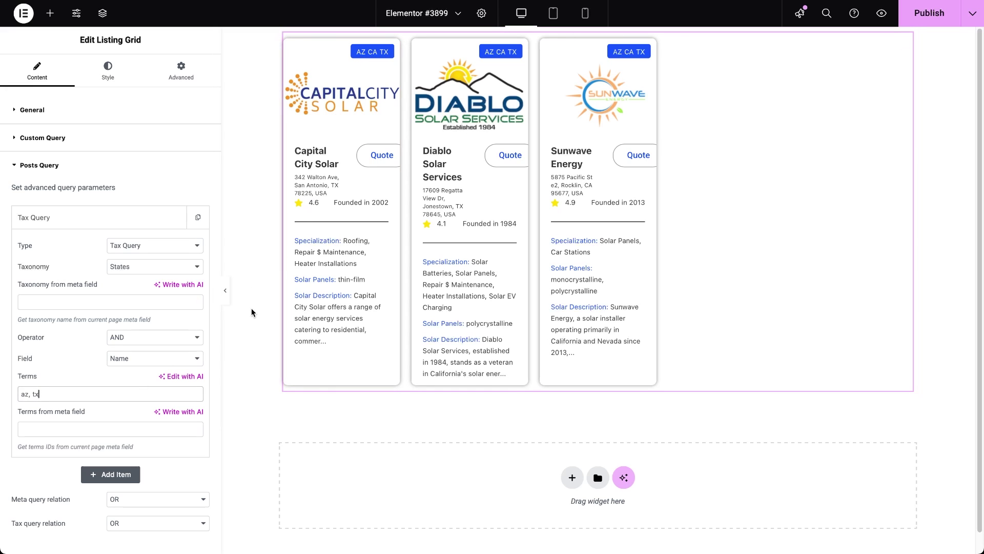
pyautogui.click(197, 337)
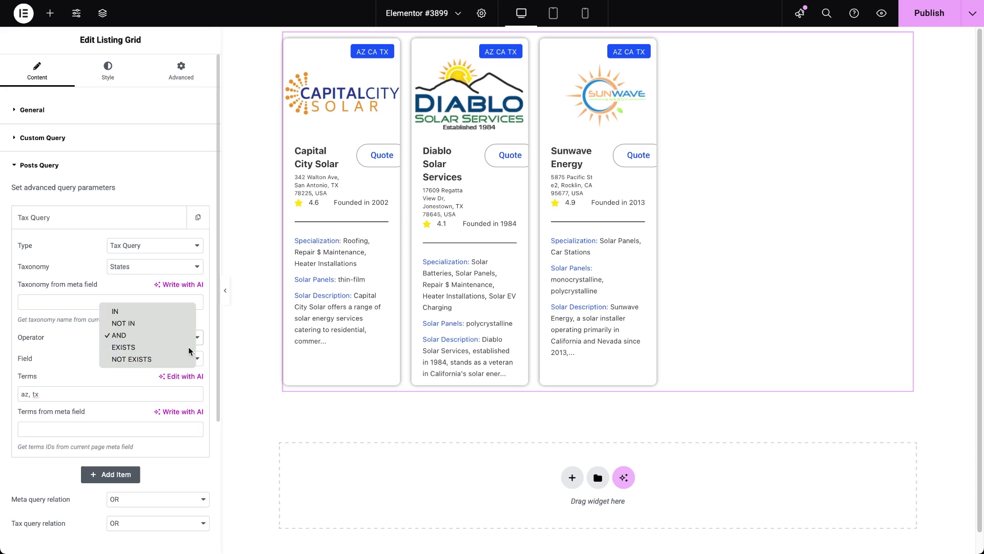
pyautogui.click(188, 348)
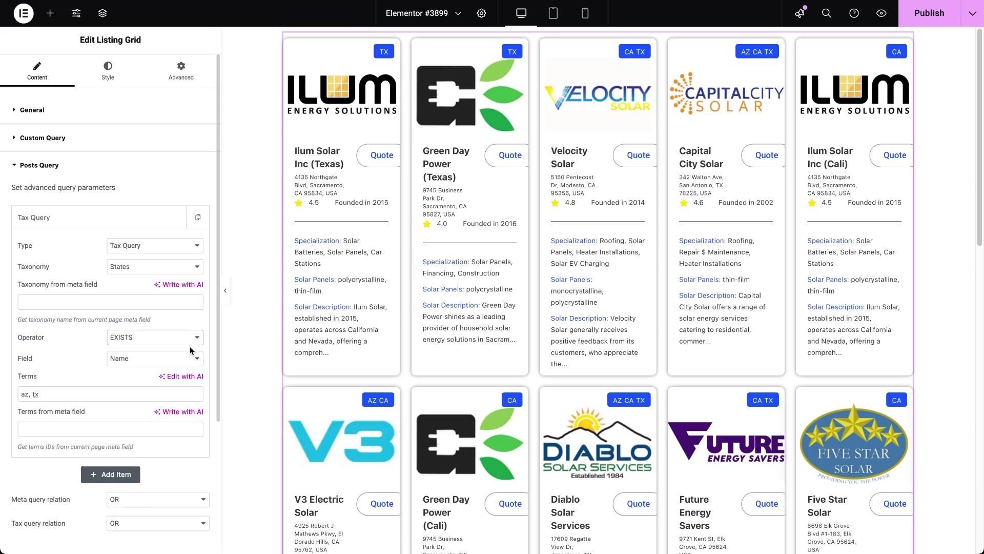
pyautogui.click(197, 339)
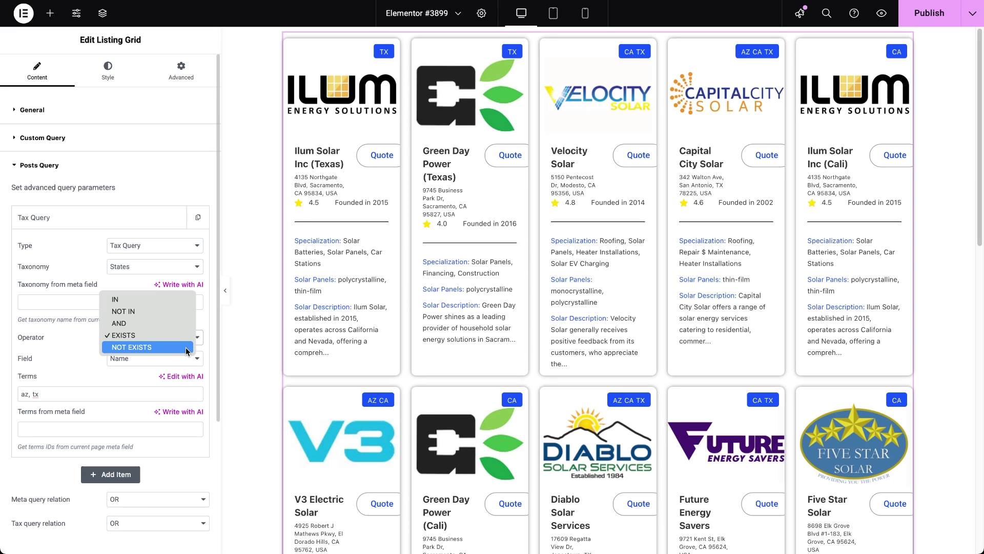
pyautogui.click(187, 347)
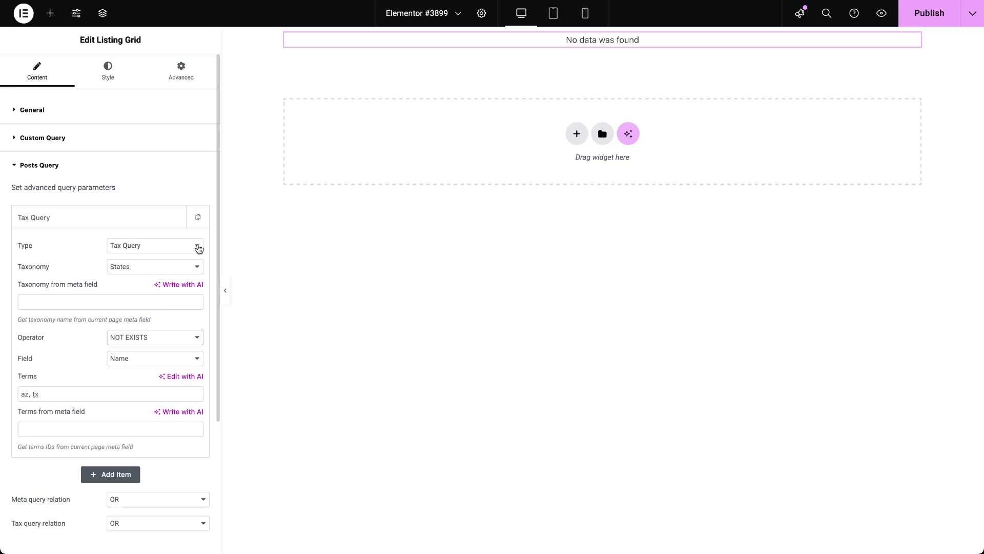
pyautogui.click(199, 249)
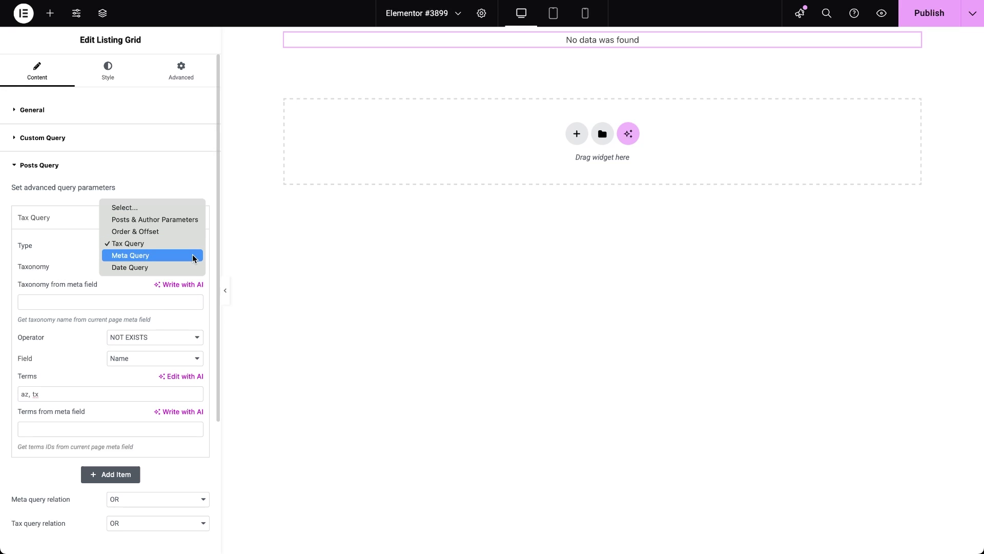
# Make the item a Meta Query with operator Equal and append 'solar' to the value.
pyautogui.press('Escape')
pyautogui.press('Down')
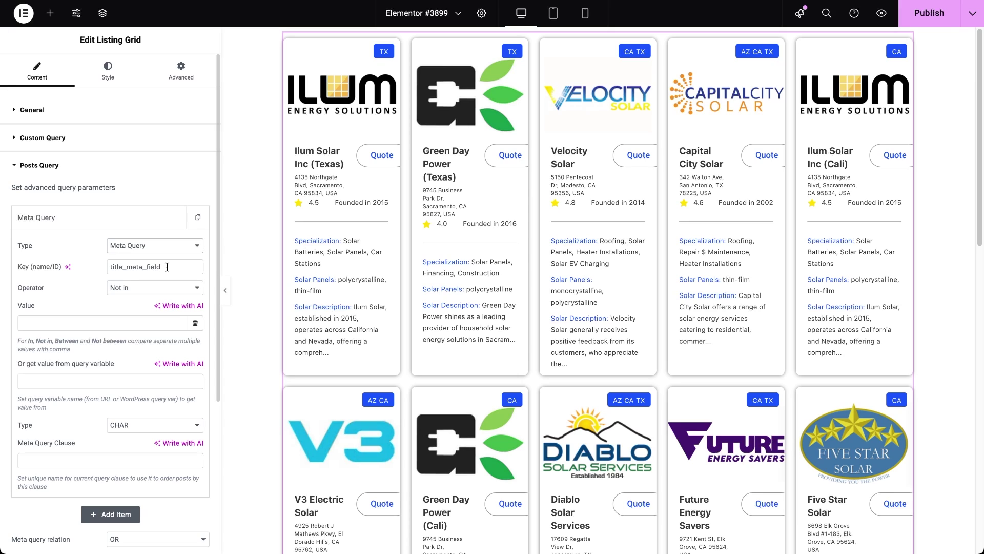
pyautogui.click(197, 290)
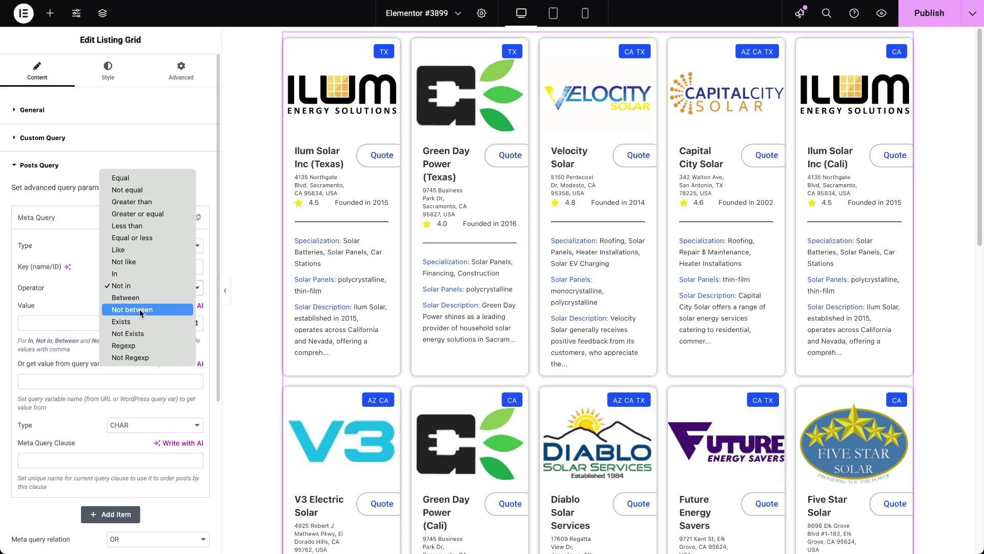
pyautogui.click(89, 322)
pyautogui.click(192, 288)
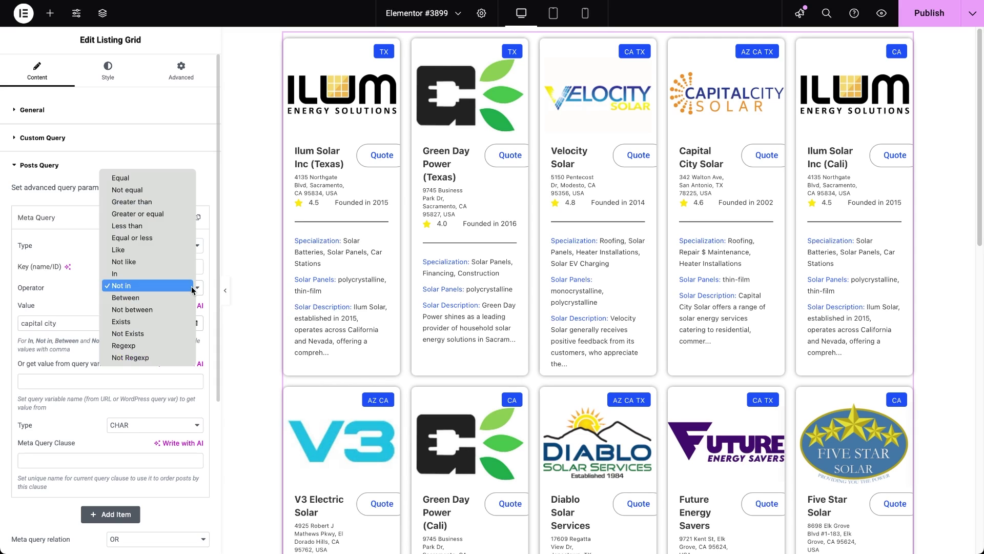
pyautogui.click(135, 178)
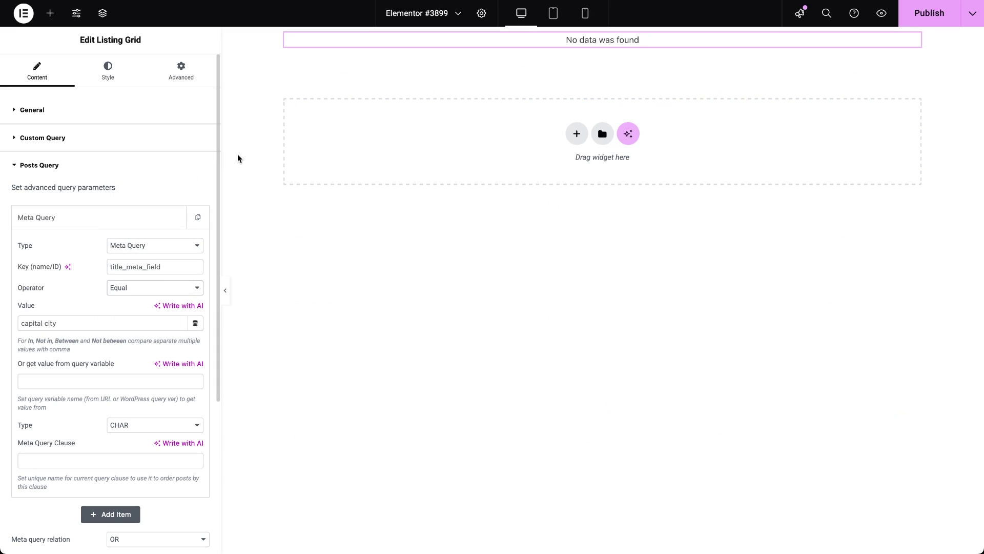
pyautogui.click(99, 323)
pyautogui.write('solar')
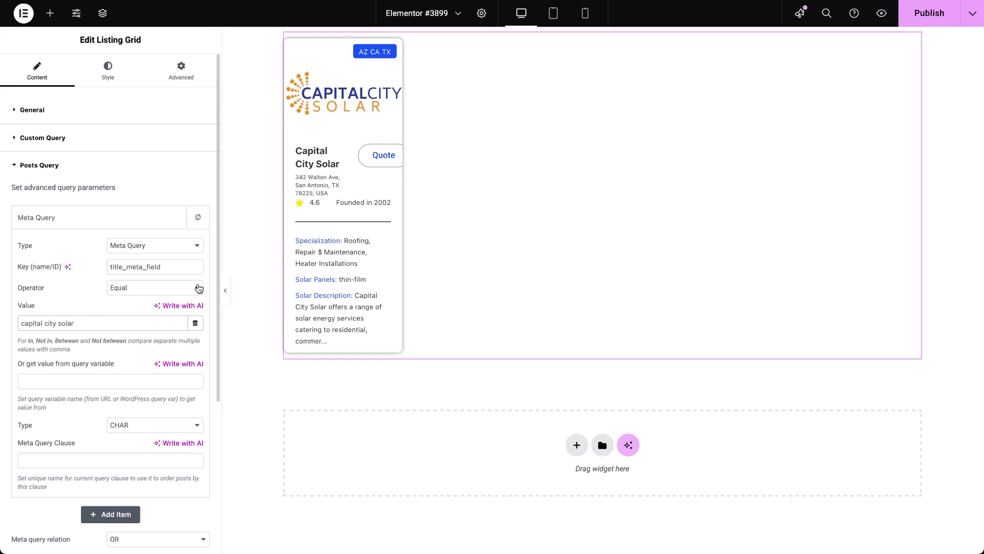
# Try operators Not equal and Like, trimming the value back to 'capital city'.
pyautogui.click(197, 287)
pyautogui.click(174, 297)
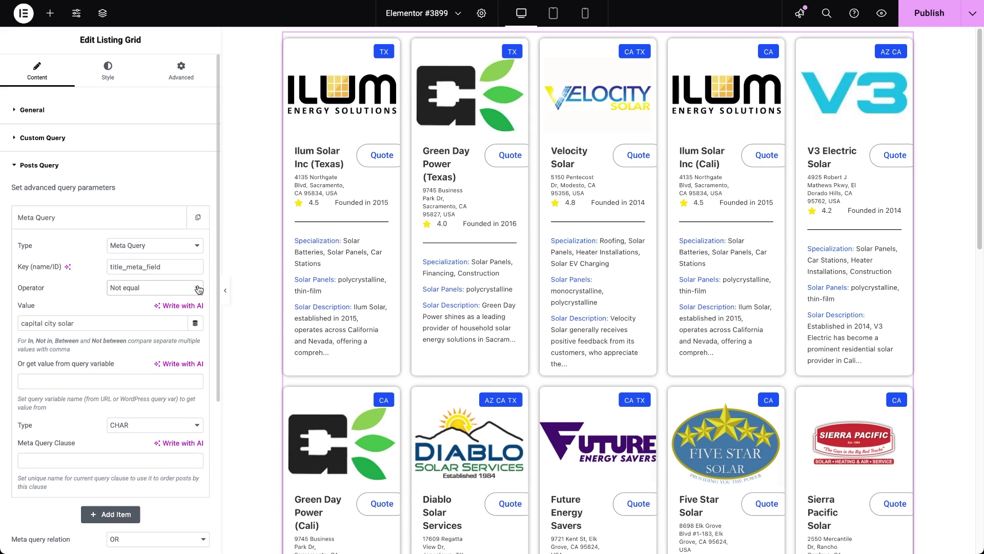
pyautogui.click(197, 288)
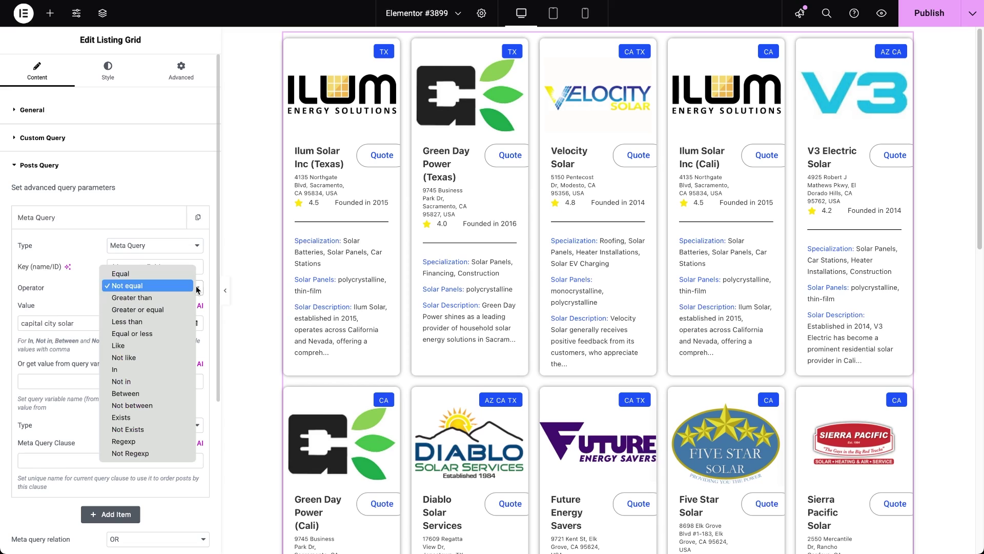
pyautogui.click(140, 345)
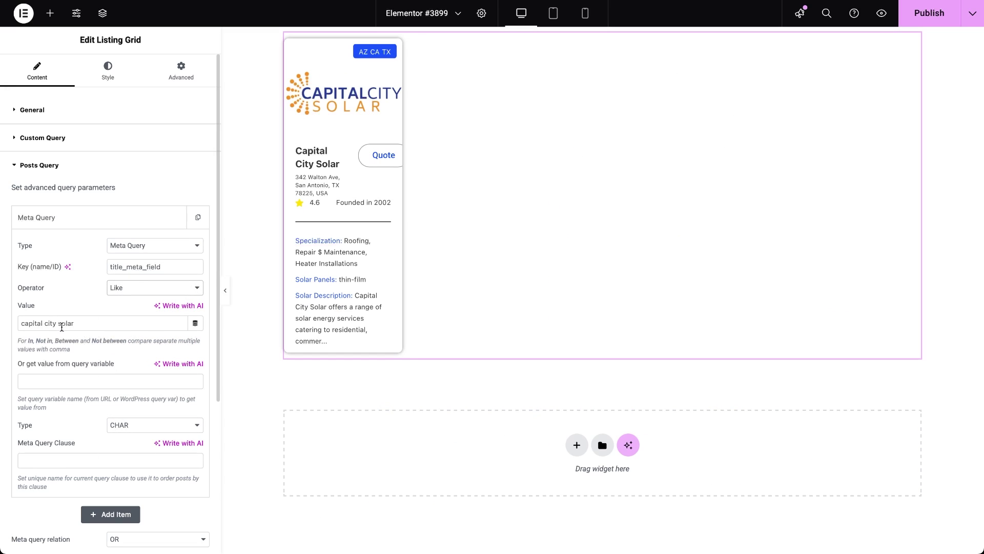
pyautogui.click(77, 325)
pyautogui.press('BackSpace')
pyautogui.press('BackSpace')
pyautogui.press('BackSpace')
pyautogui.press('BackSpace')
pyautogui.press('BackSpace')
pyautogui.press('BackSpace')
# Cycle the comparison operator through Not like, In and Not in.
pyautogui.click(198, 288)
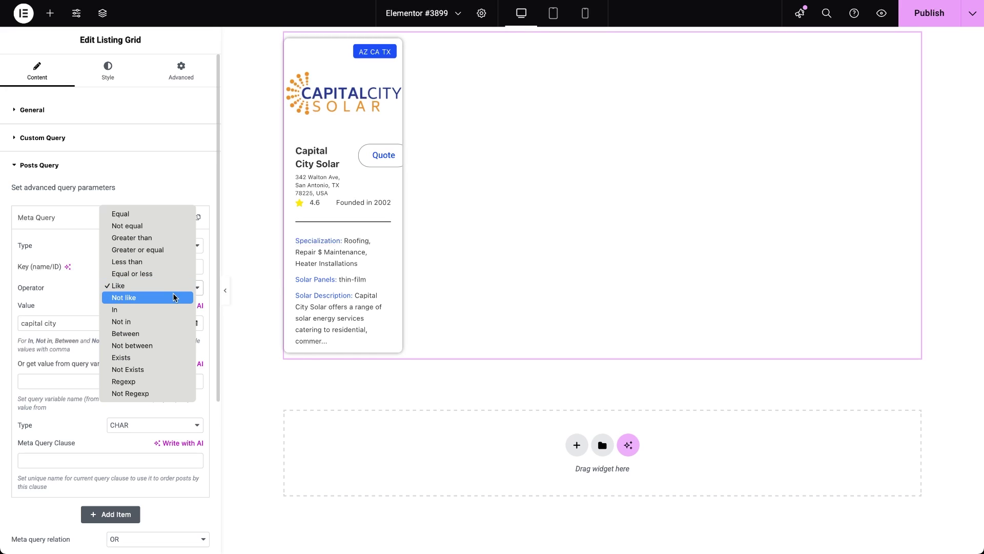
pyautogui.click(157, 304)
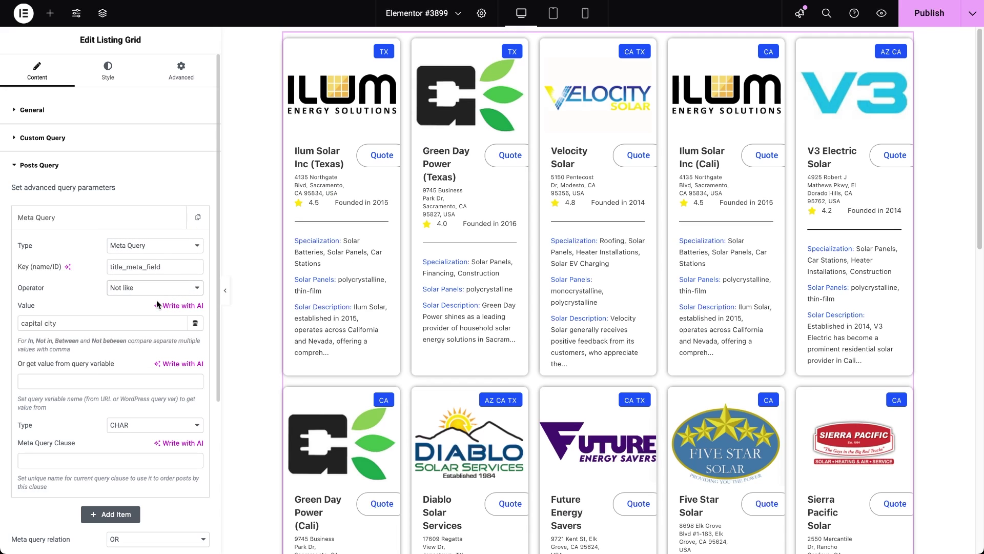
pyautogui.click(194, 292)
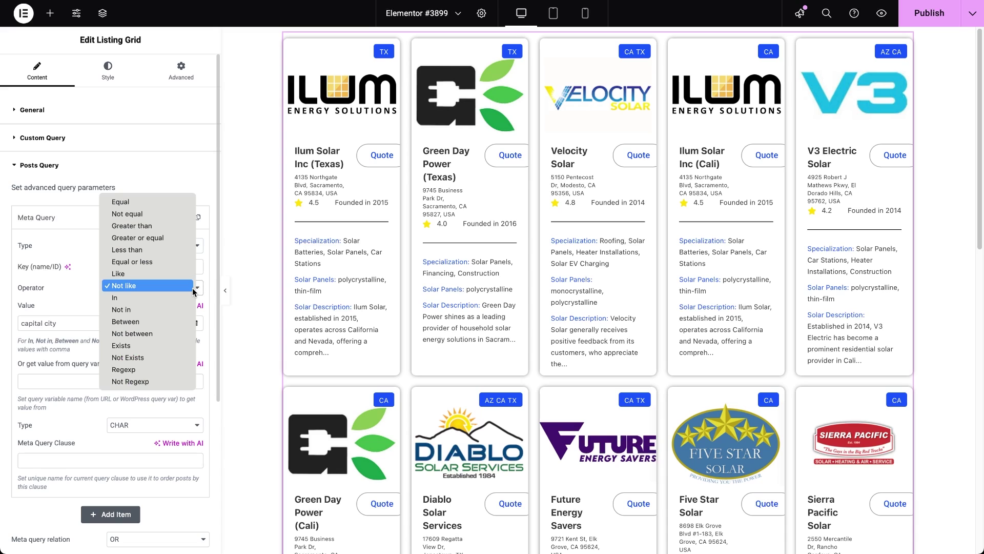
pyautogui.click(183, 299)
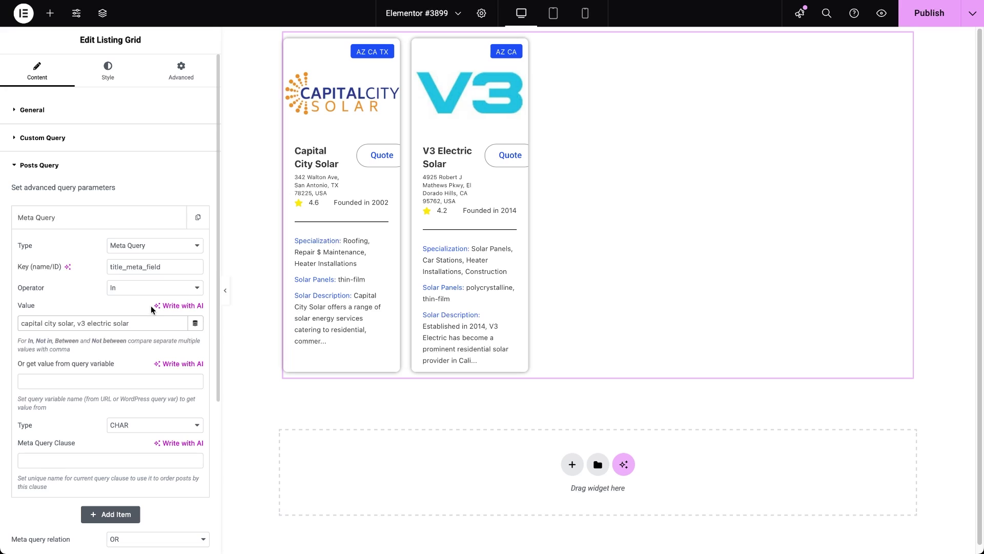
pyautogui.click(198, 292)
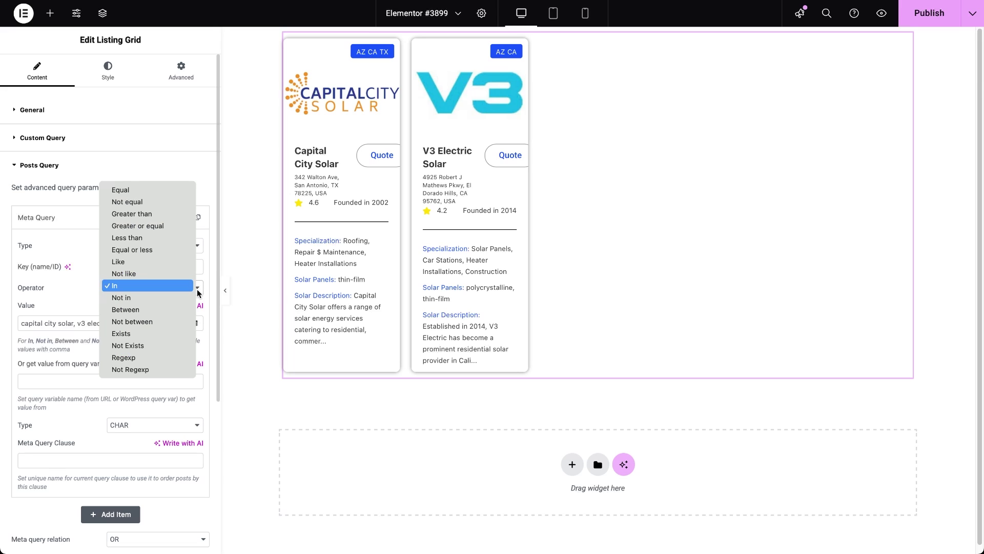
pyautogui.click(178, 299)
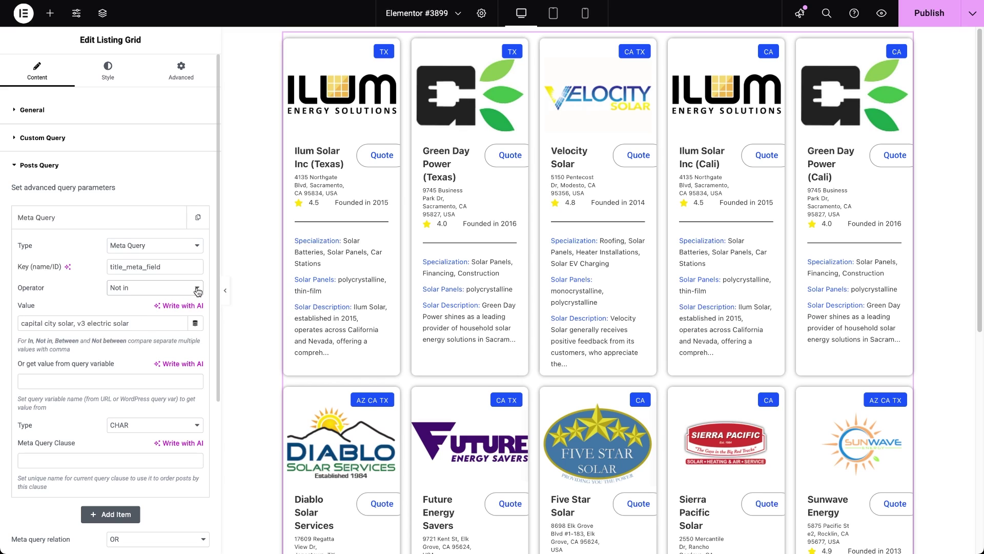
# Set the operator to Not Regexp with value .*\d.* to exclude titles containing digits.
pyautogui.click(197, 292)
pyautogui.click(191, 346)
pyautogui.moveTo(135, 323); pyautogui.dragTo(23, 323)
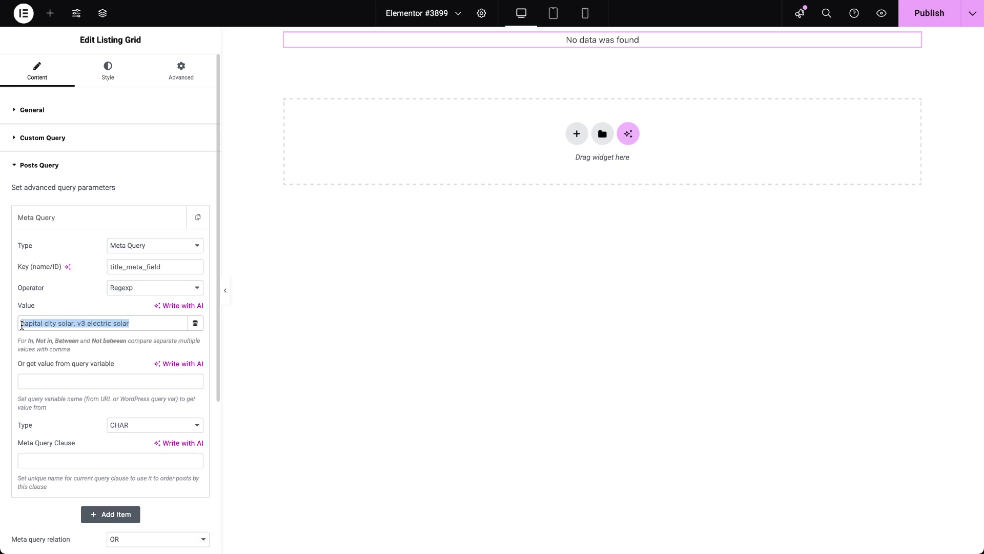
pyautogui.write('.*\\d.*')
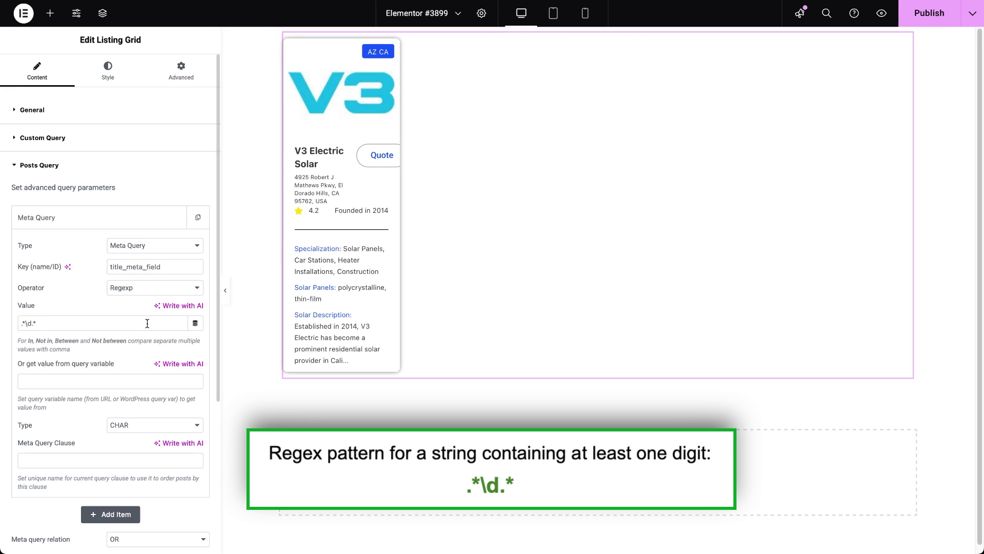
pyautogui.click(195, 290)
pyautogui.click(193, 298)
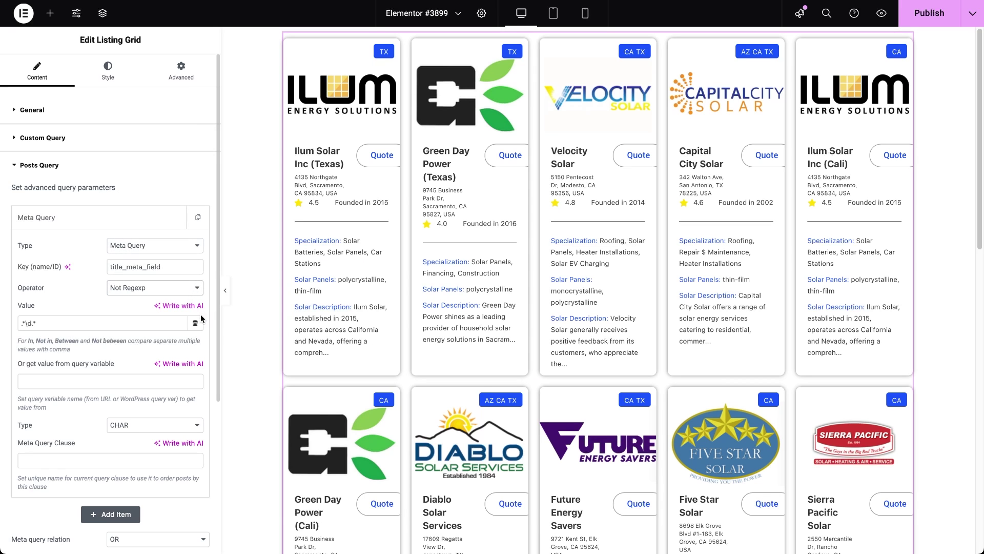
# Browse the Value field's dynamic tags list, close it, and highlight the Query Variable label.
pyautogui.click(195, 324)
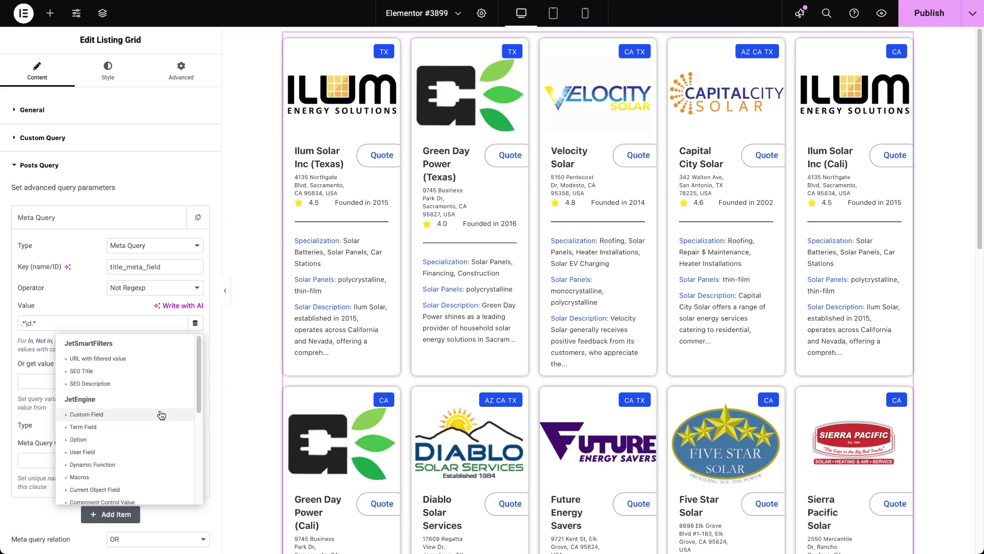
pyautogui.scroll(-5, 155, 419)
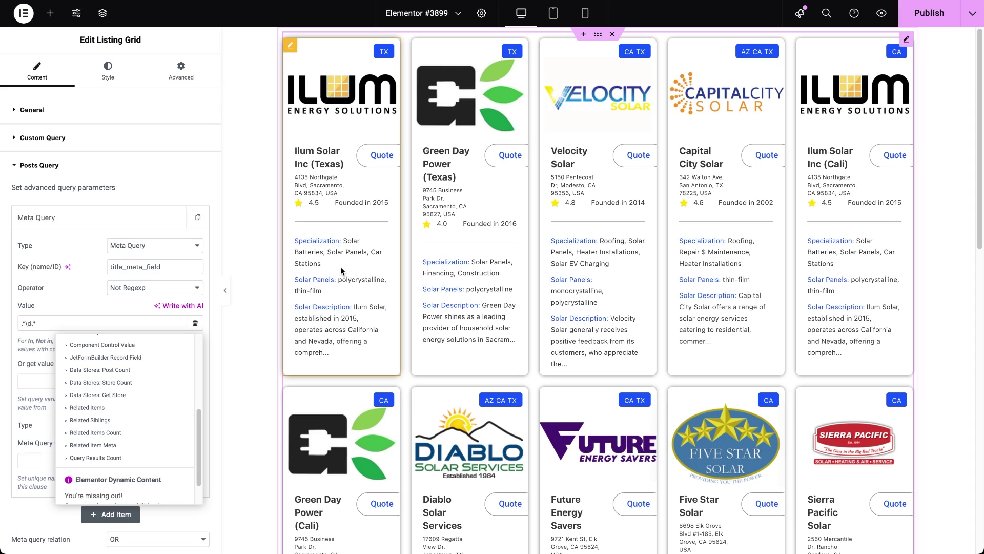
pyautogui.click(17, 365)
pyautogui.moveTo(17, 365); pyautogui.dragTo(116, 362)
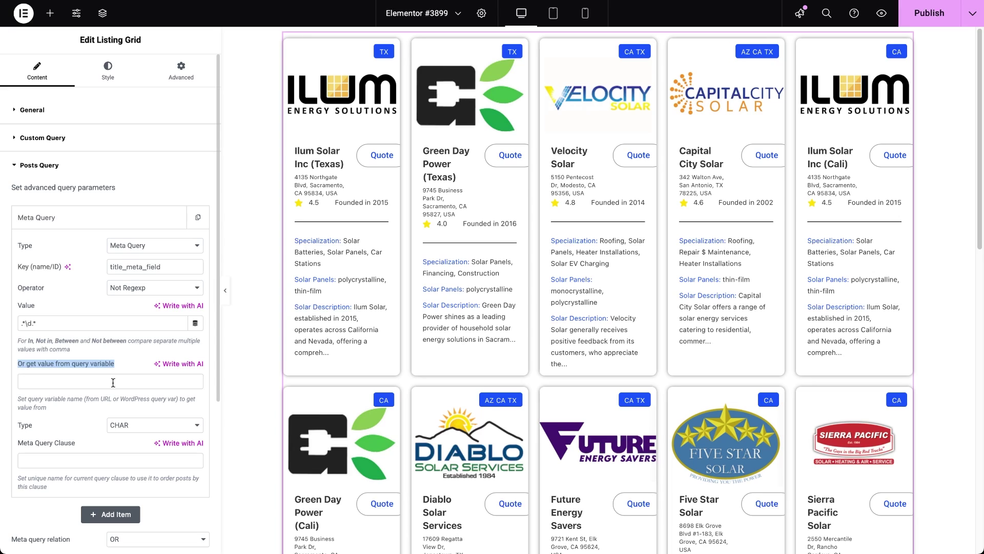
# Name the meta query clause 'abc' and set it to match titles Like 'green'.
pyautogui.click(113, 460)
pyautogui.write('abc')
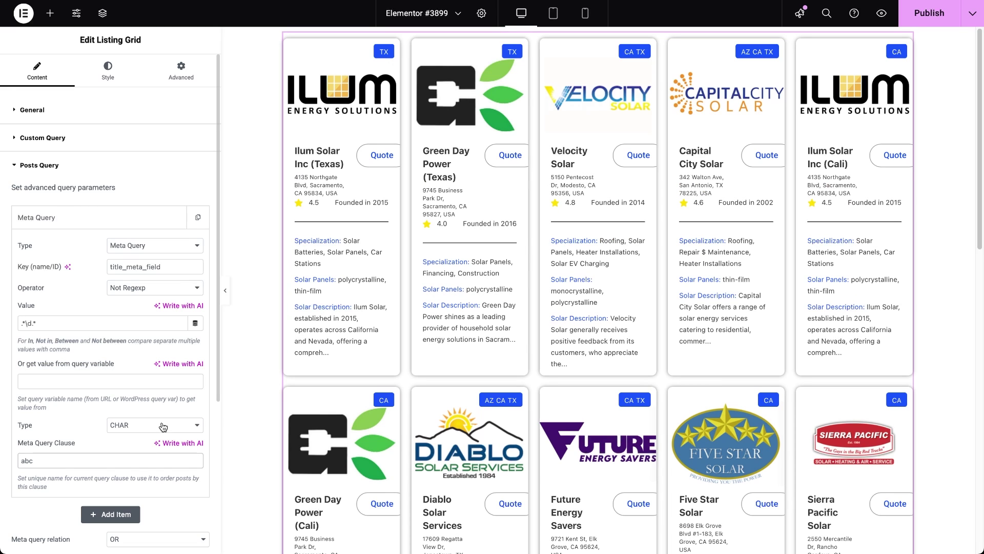
pyautogui.click(201, 294)
pyautogui.click(124, 181)
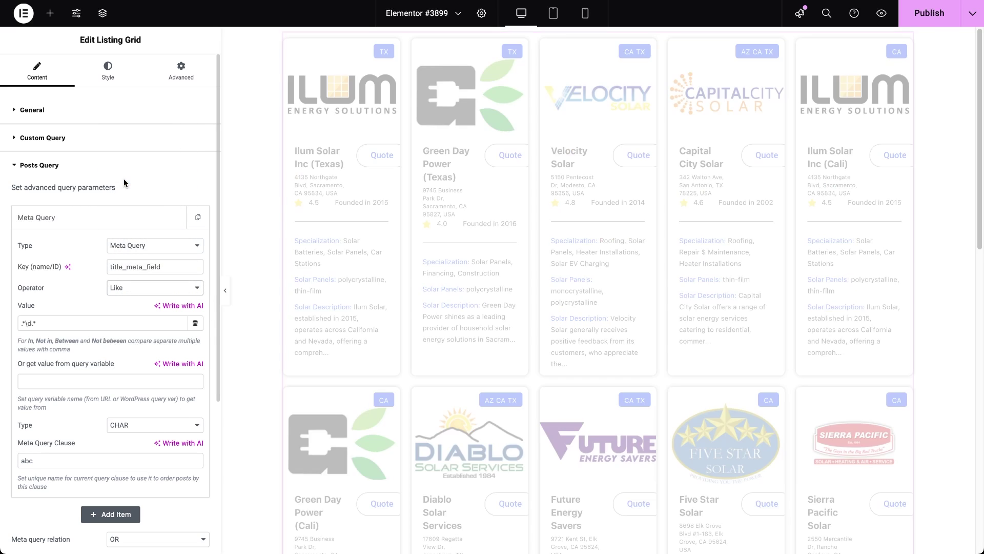
pyautogui.tripleClick(50, 328)
pyautogui.write('green')
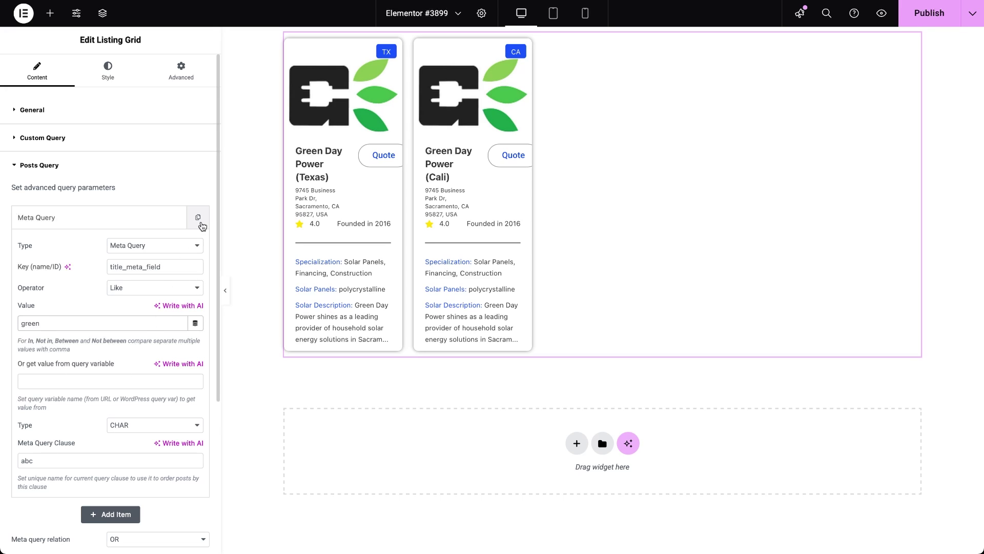
# Duplicate the meta query with its clause name cleared and operator Not like, then add a blank item.
pyautogui.click(198, 218)
pyautogui.scroll(-3, 149, 400)
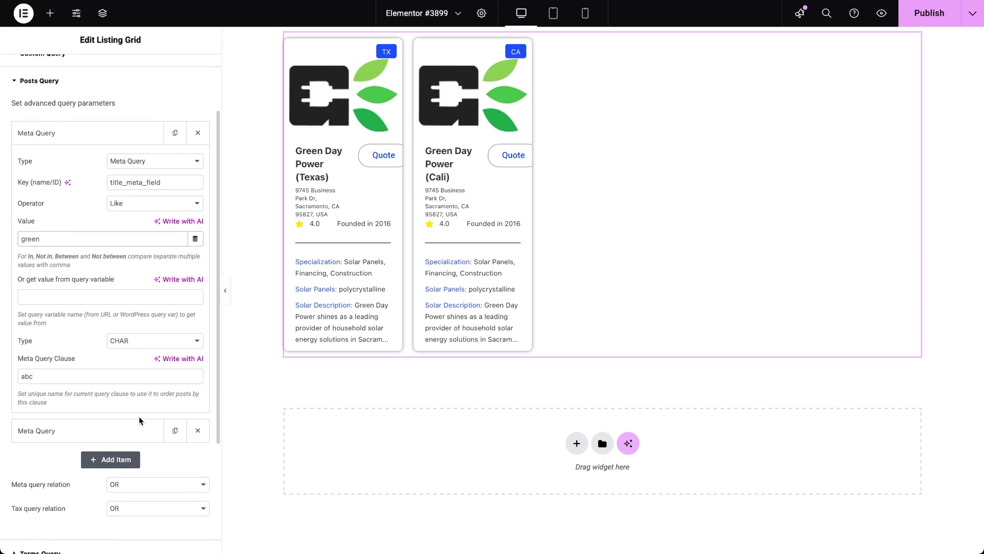
pyautogui.click(121, 391)
pyautogui.click(71, 362)
pyautogui.press('BackSpace')
pyautogui.press('BackSpace')
pyautogui.press('BackSpace')
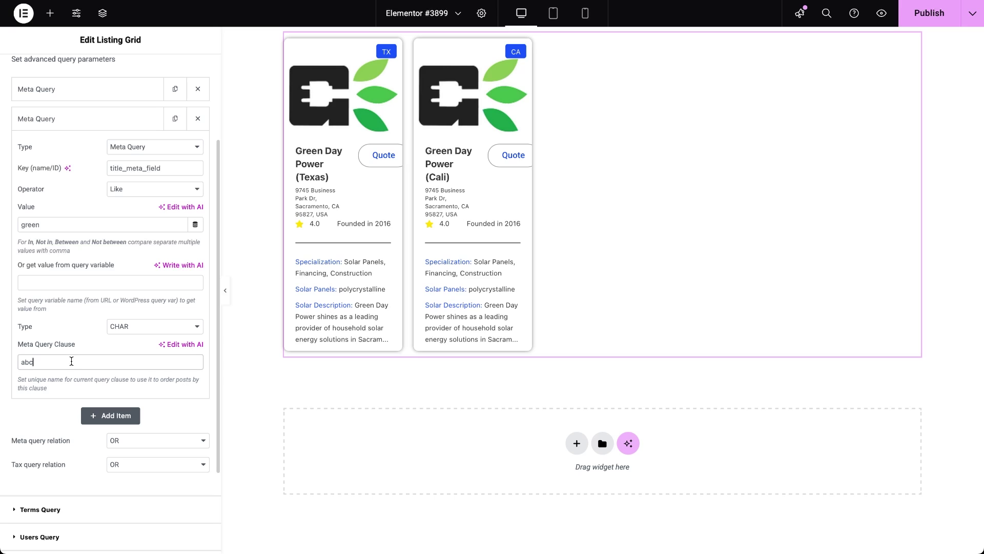
pyautogui.click(201, 192)
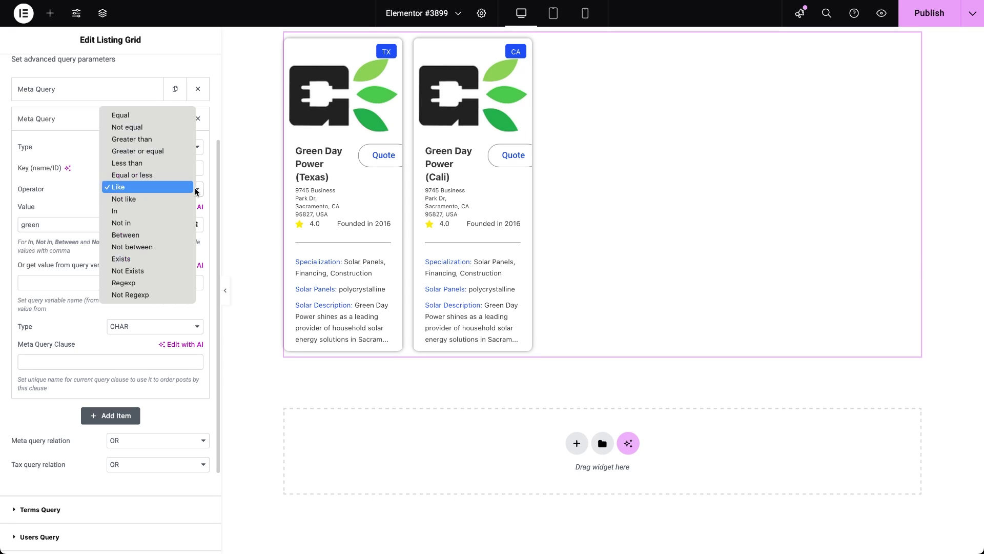
pyautogui.click(179, 199)
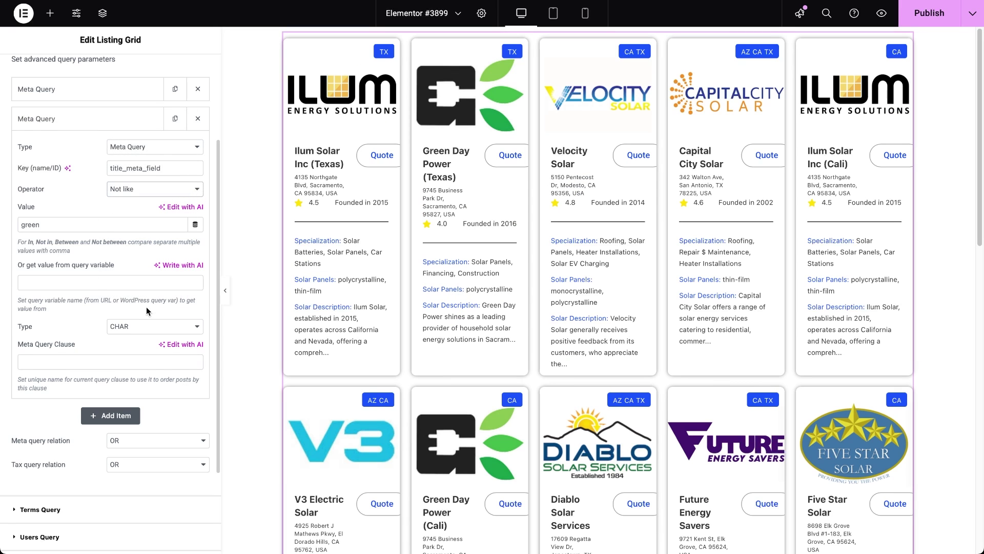
pyautogui.click(110, 415)
# Make the new item an Order & Offset query ordering by meta clause 'abc' in ASC order.
pyautogui.click(198, 271)
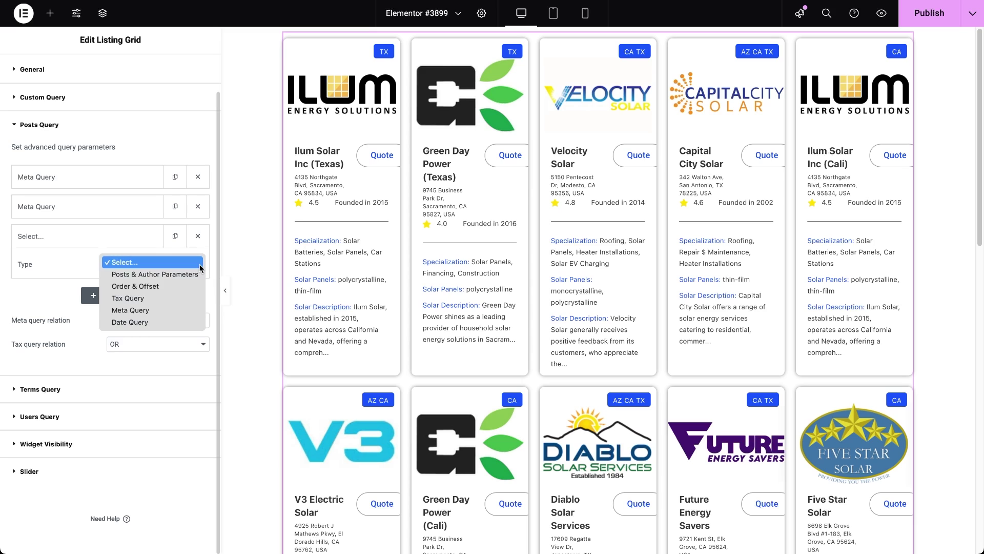
pyautogui.click(183, 285)
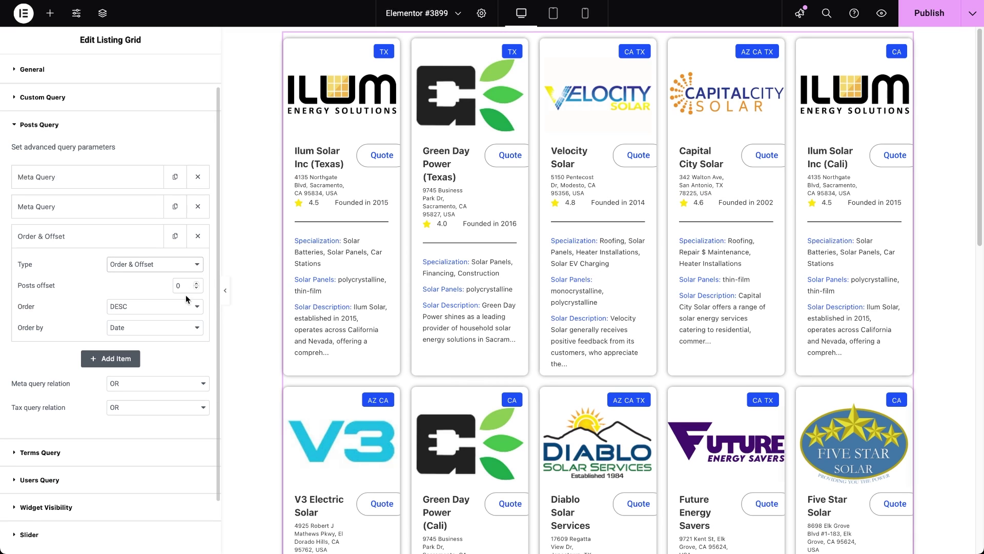
pyautogui.click(195, 327)
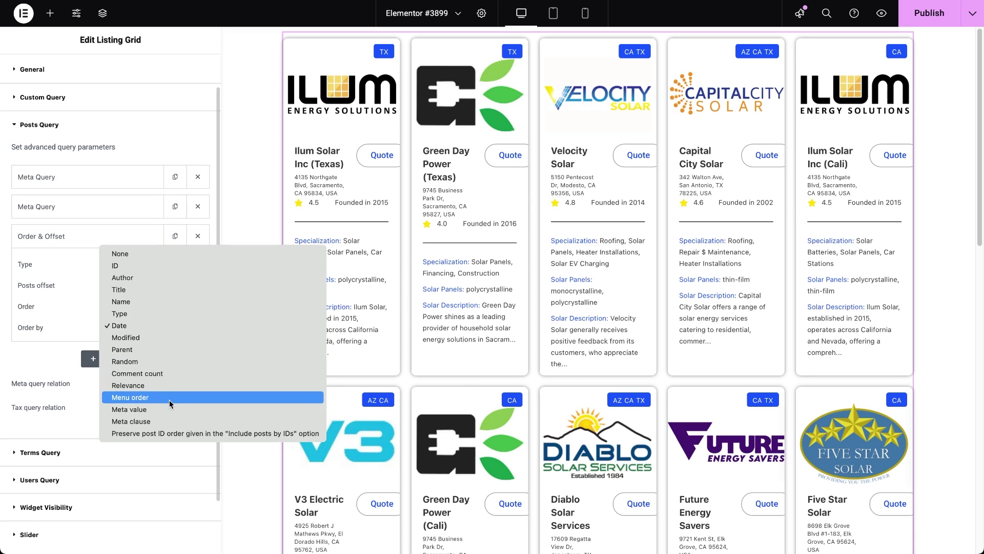
pyautogui.click(165, 421)
pyautogui.click(129, 364)
pyautogui.write('abc')
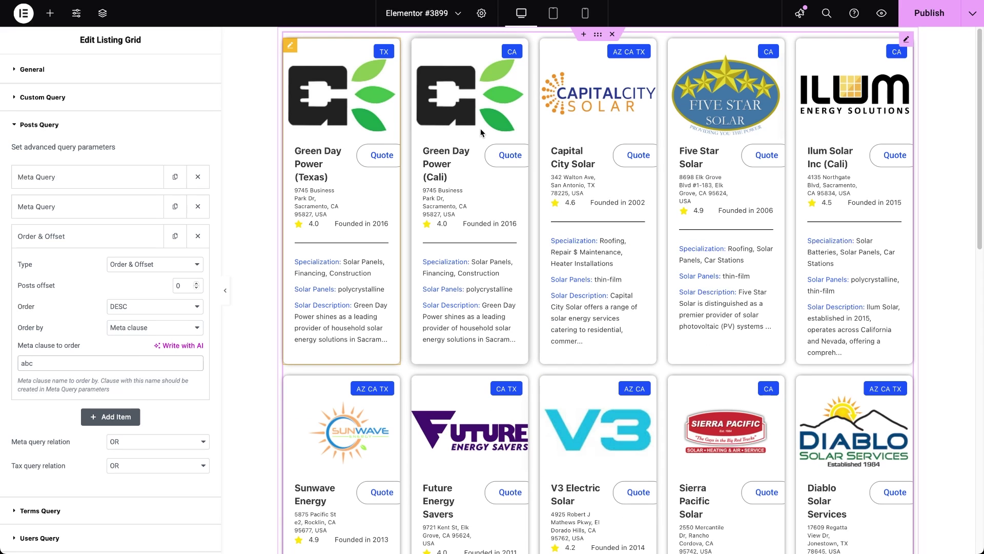
pyautogui.click(198, 308)
pyautogui.click(180, 292)
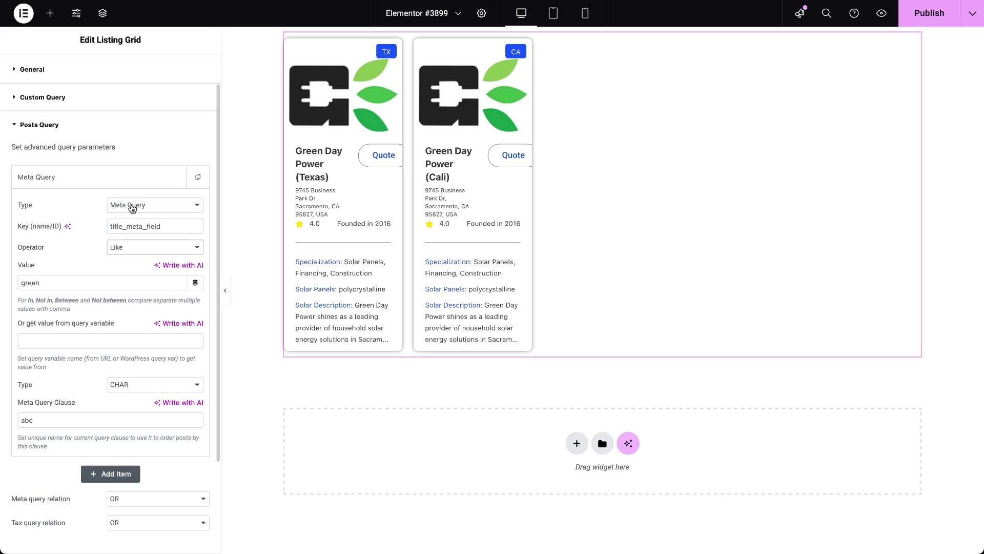
# Try the Date Query type and look through its date column list without changing it.
pyautogui.click(132, 205)
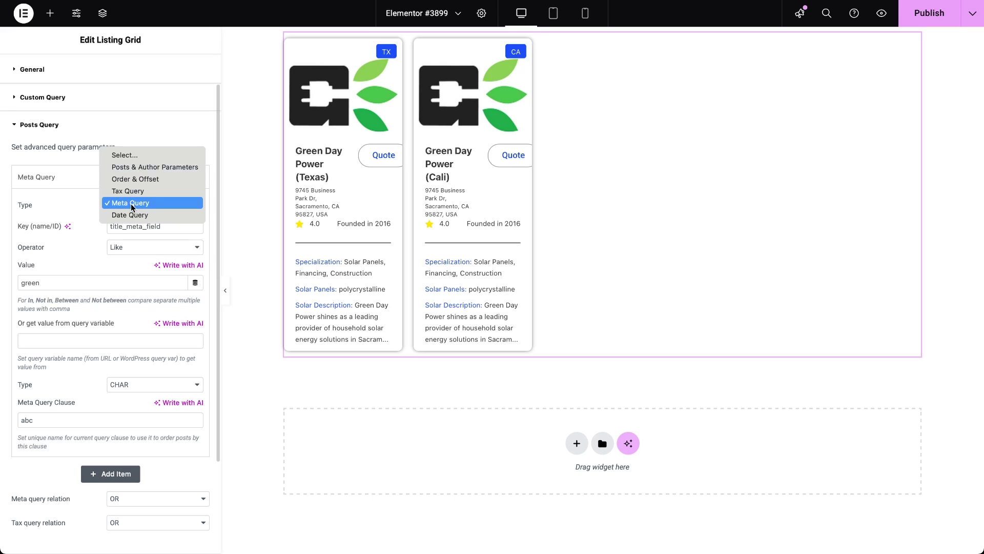
pyautogui.click(131, 215)
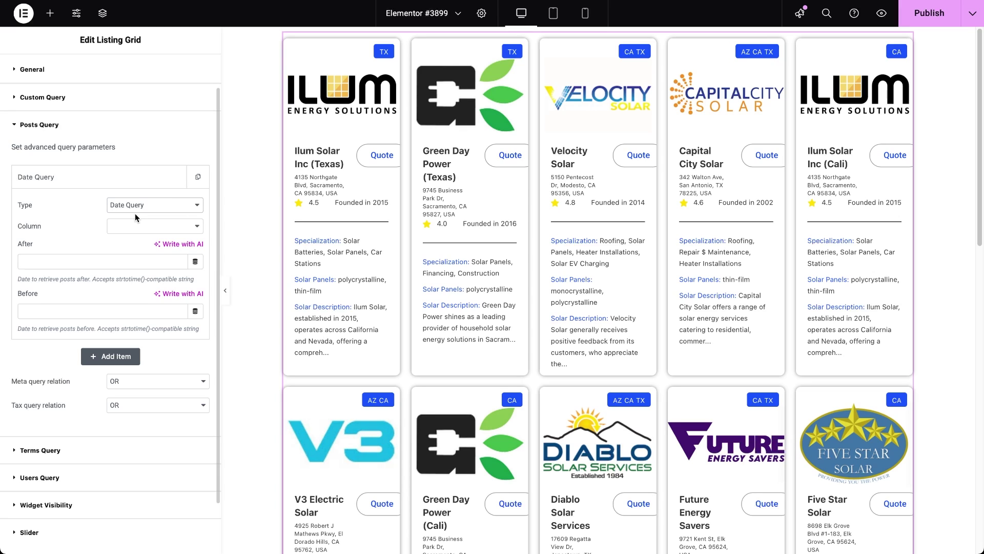
pyautogui.click(197, 227)
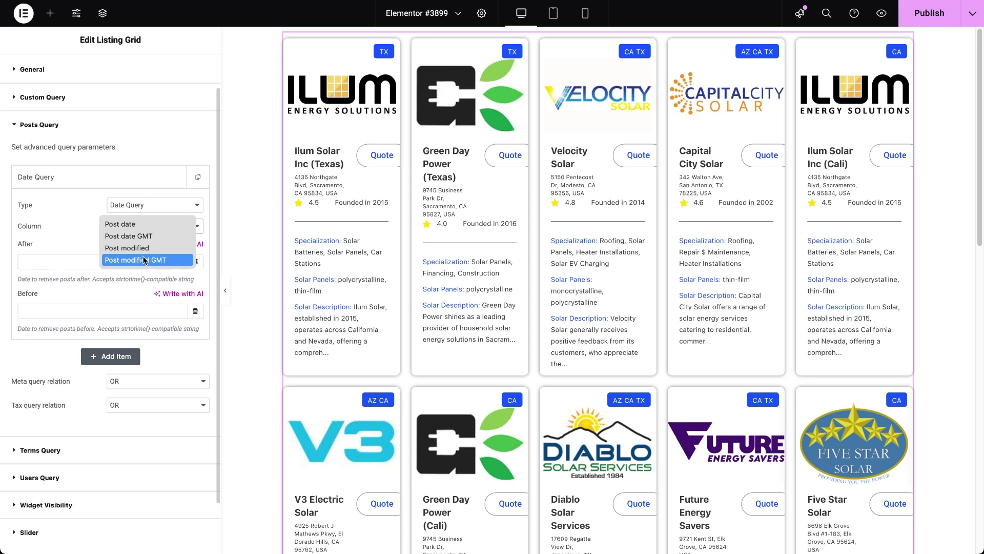
pyautogui.click(79, 237)
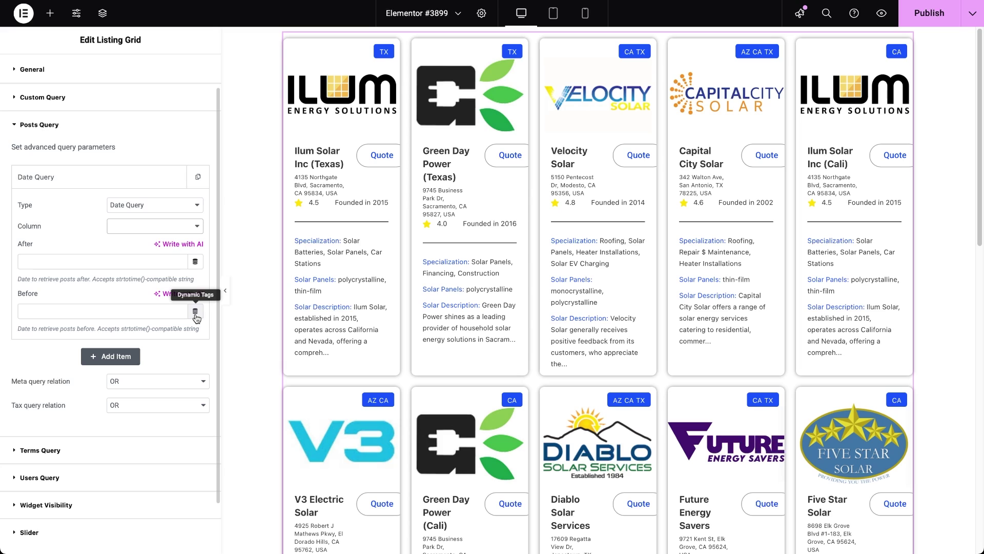
# Switch the item to a Meta Query with Not Regexp value '.*\d.*', then add another item.
pyautogui.click(197, 207)
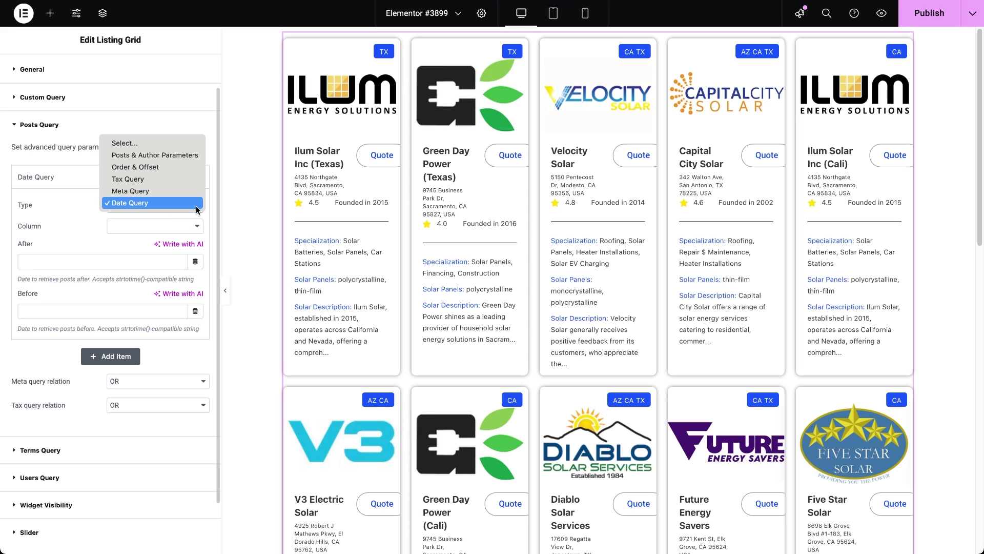
pyautogui.click(181, 190)
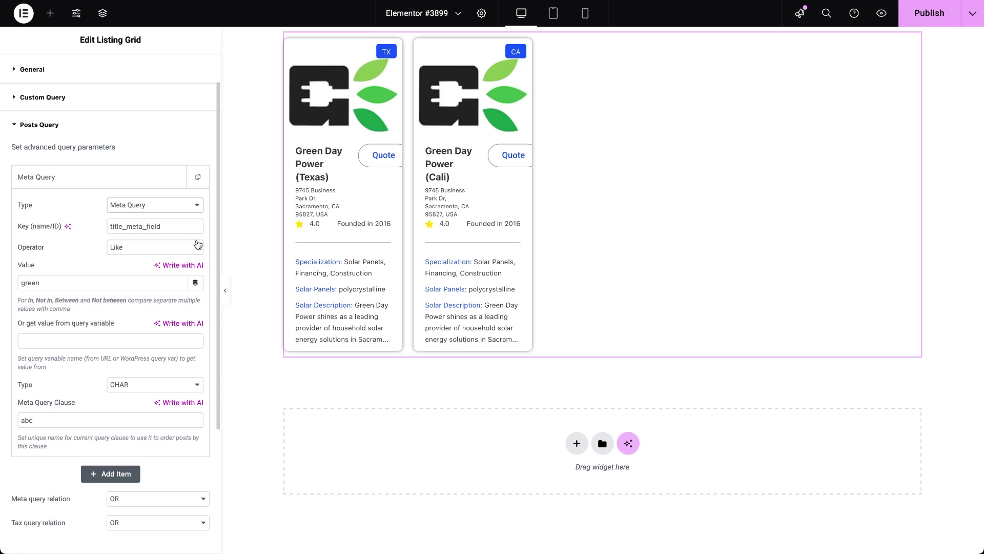
pyautogui.click(198, 249)
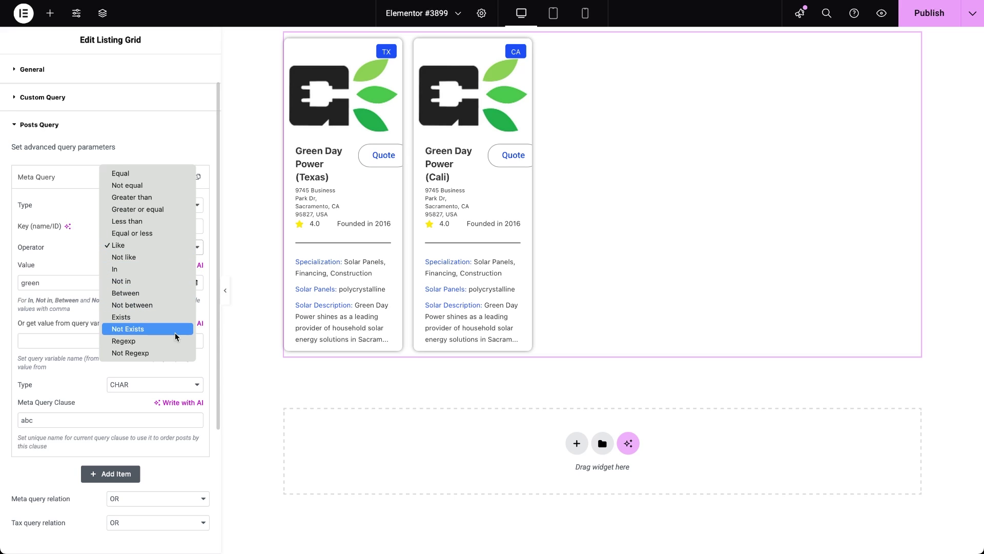
pyautogui.click(169, 354)
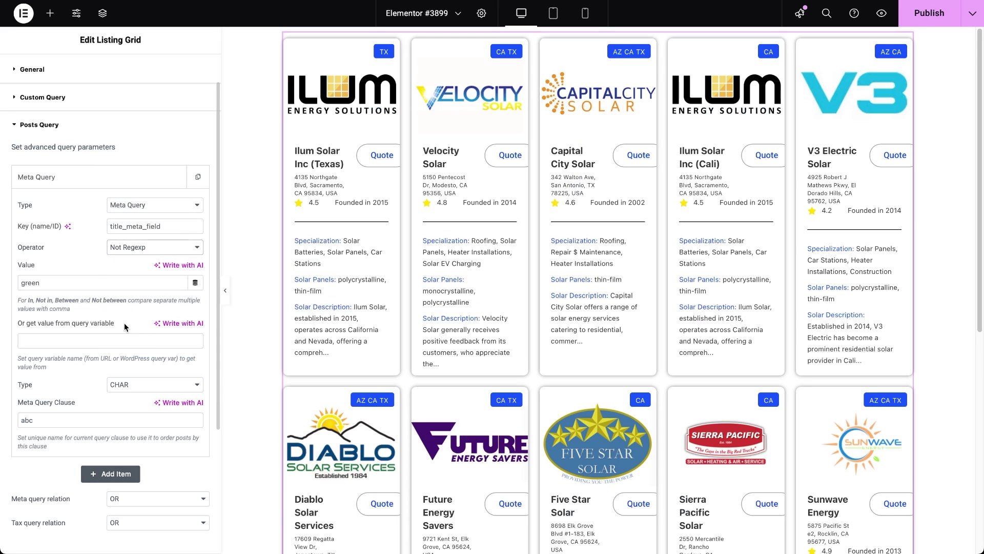
pyautogui.doubleClick(36, 288)
pyautogui.write('.*\\d.*')
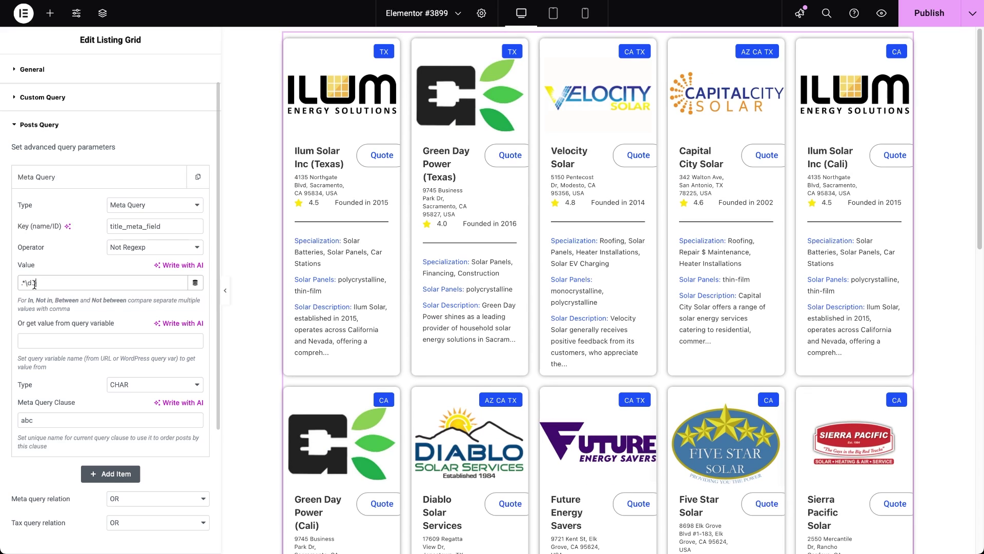
pyautogui.click(113, 476)
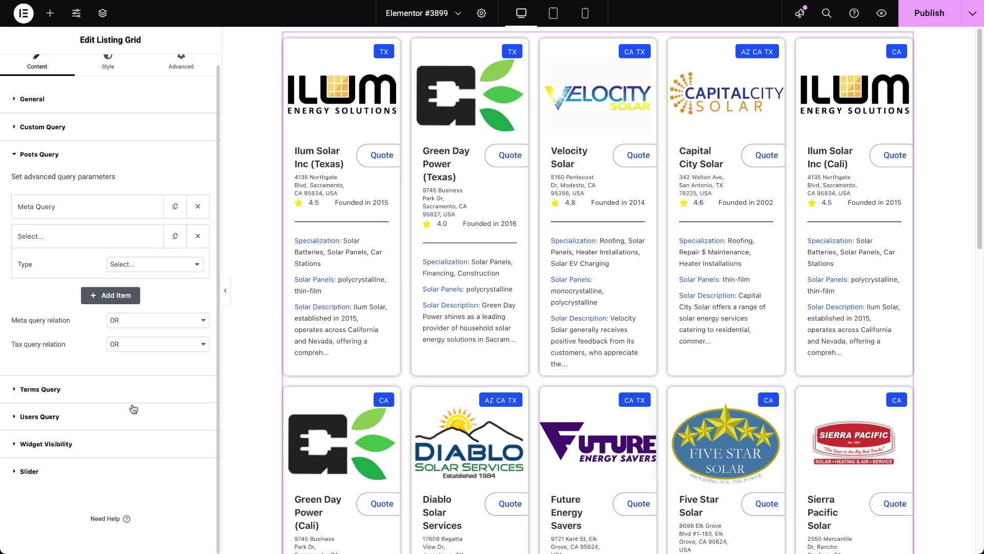
# Make the new item a Meta Query on key title_meta_field matching Like 'solar'.
pyautogui.click(160, 264)
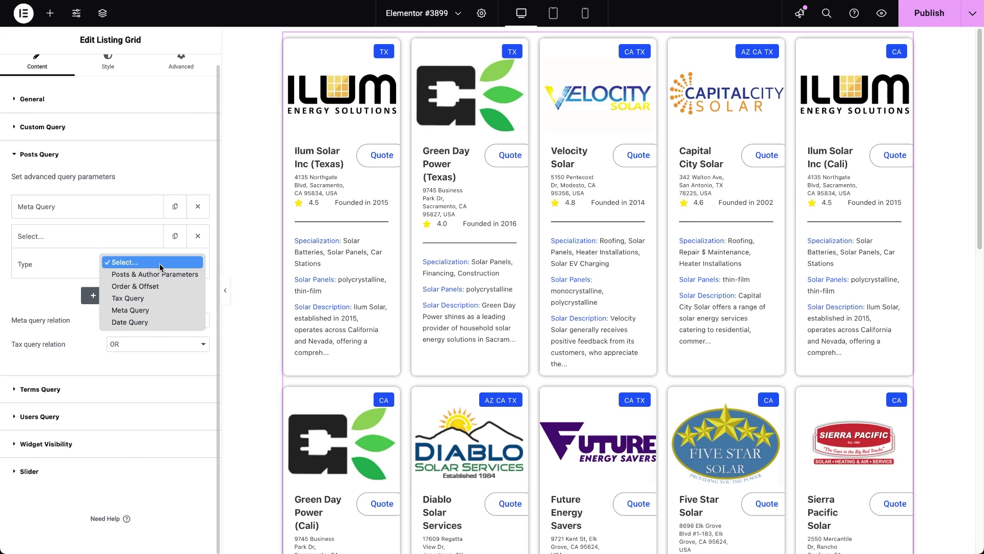
pyautogui.click(131, 310)
pyautogui.click(154, 289)
pyautogui.write('title_meta_field')
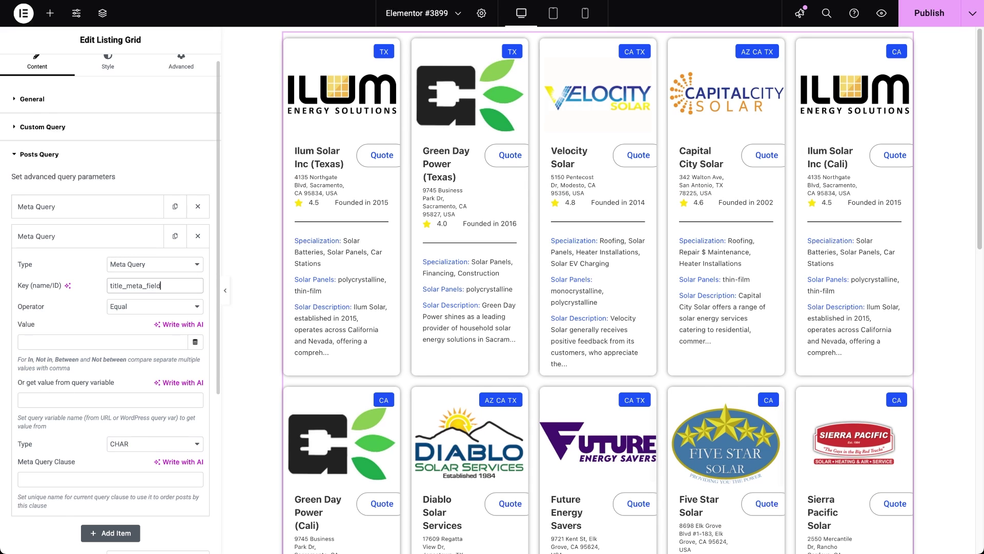
pyautogui.click(196, 308)
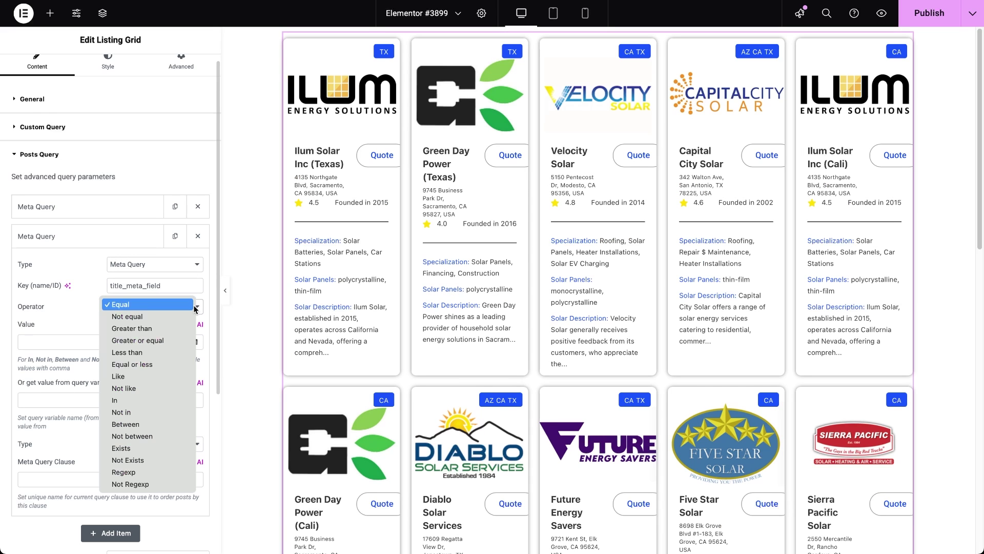
pyautogui.click(156, 375)
pyautogui.click(120, 342)
pyautogui.write('solar')
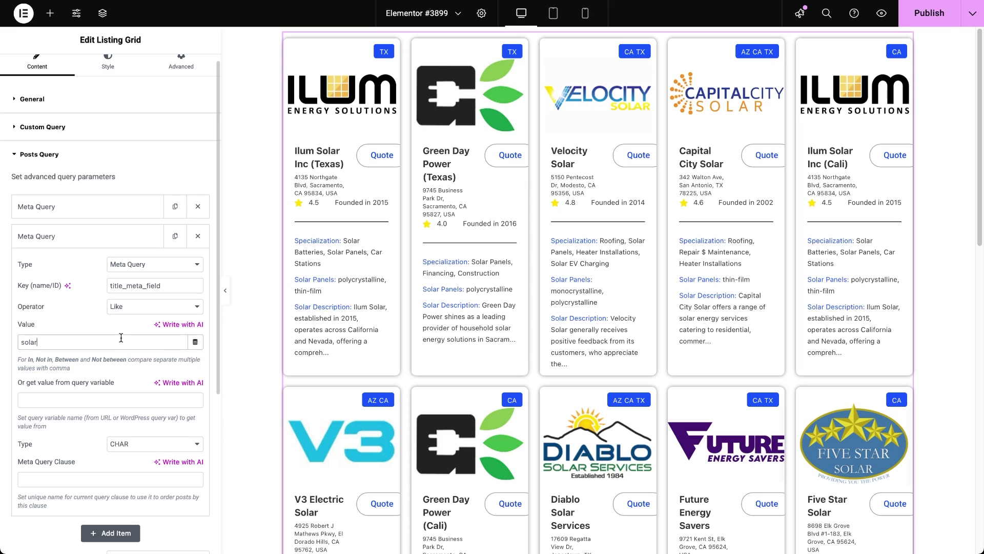
pyautogui.click(124, 371)
# Switch the meta query relation to AND and back to OR, then add a third item.
pyautogui.scroll(-2, 124, 371)
pyautogui.scroll(-1, 124, 374)
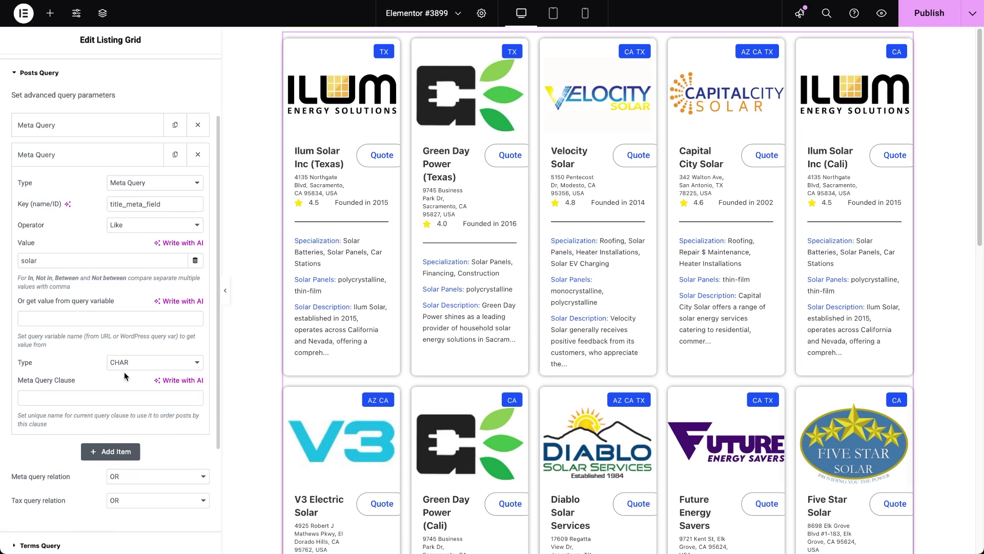
pyautogui.click(183, 476)
pyautogui.click(167, 462)
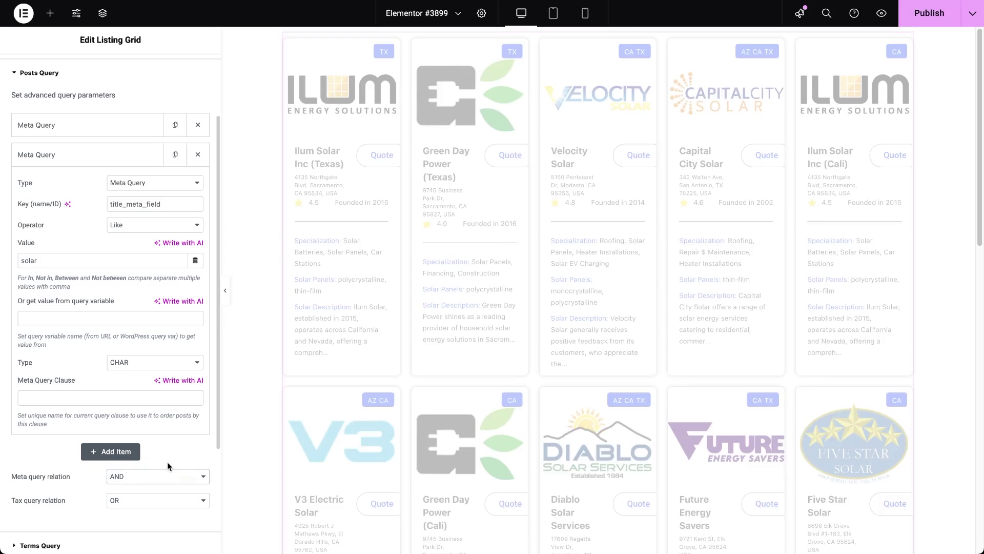
pyautogui.scroll(-2, 334, 403)
pyautogui.scroll(-2, 339, 395)
pyautogui.scroll(3, 339, 395)
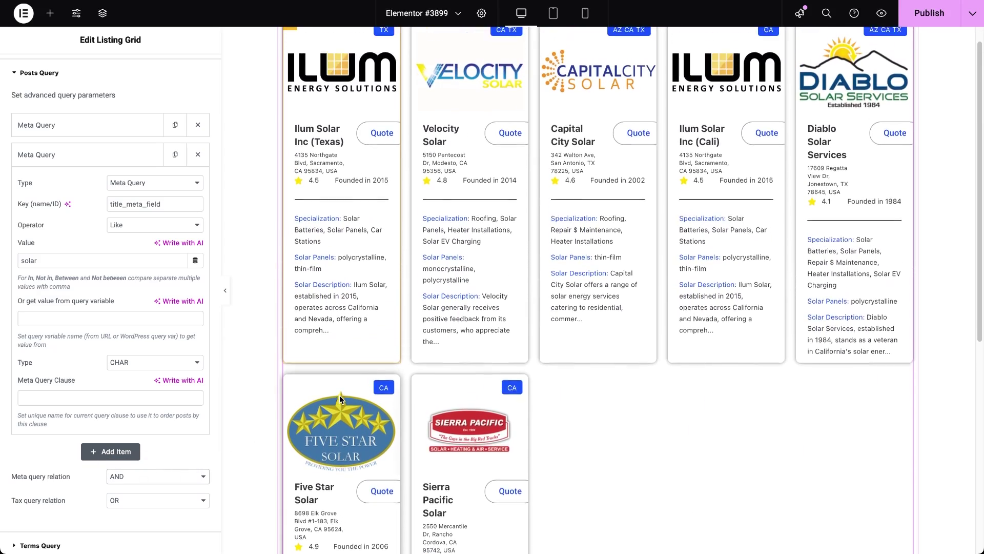
pyautogui.scroll(1, 340, 395)
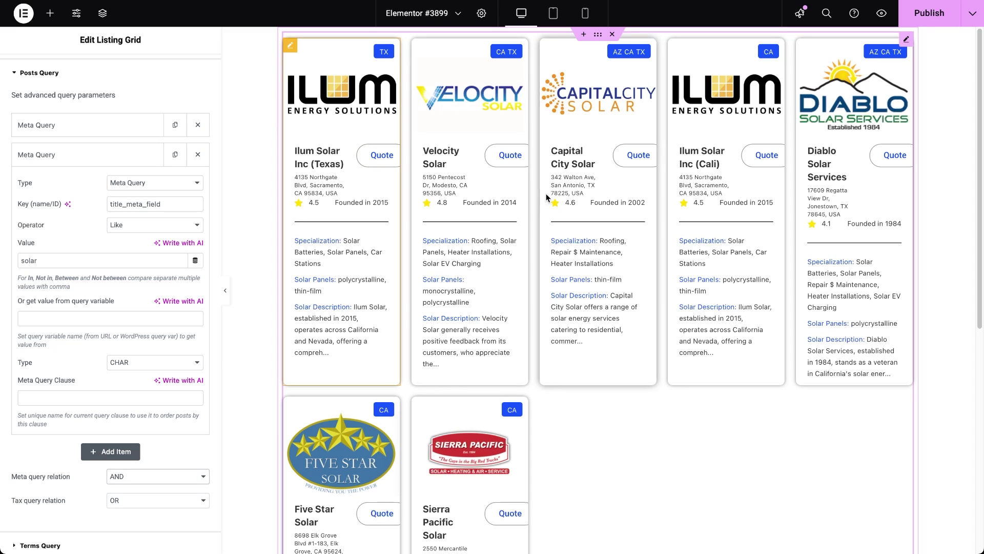
pyautogui.click(202, 478)
pyautogui.click(196, 486)
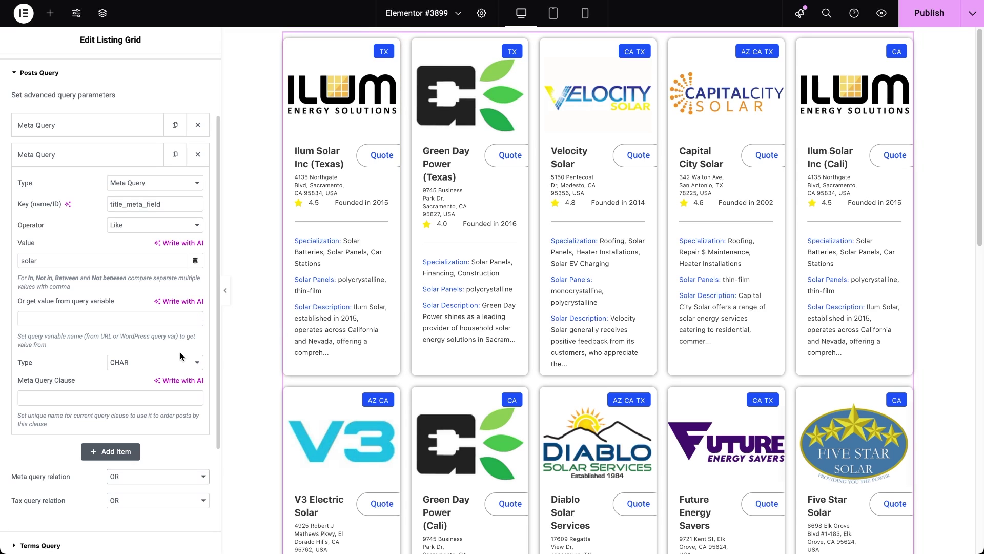
pyautogui.click(130, 451)
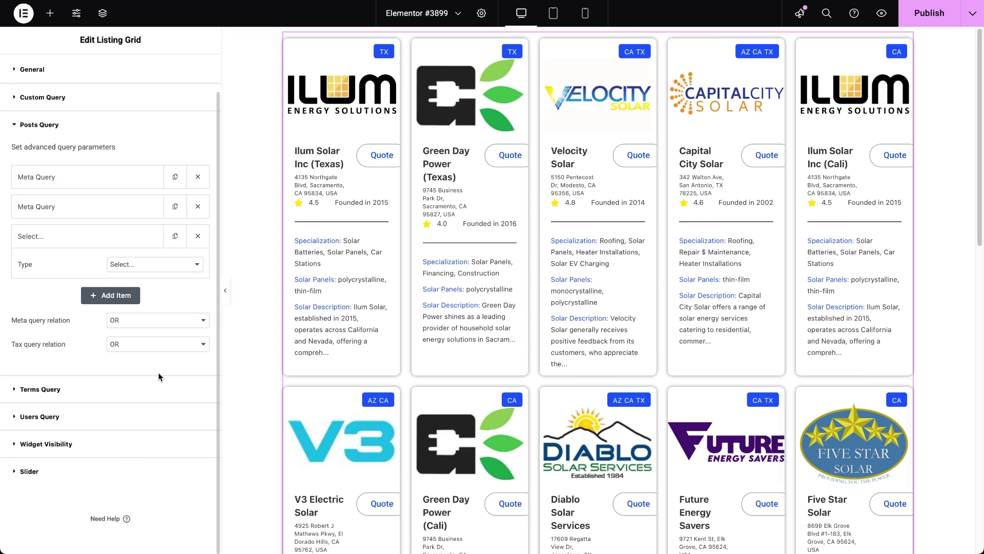
# Make the new item a Tax Query on the States taxonomy matching term name 'az'.
pyautogui.click(199, 267)
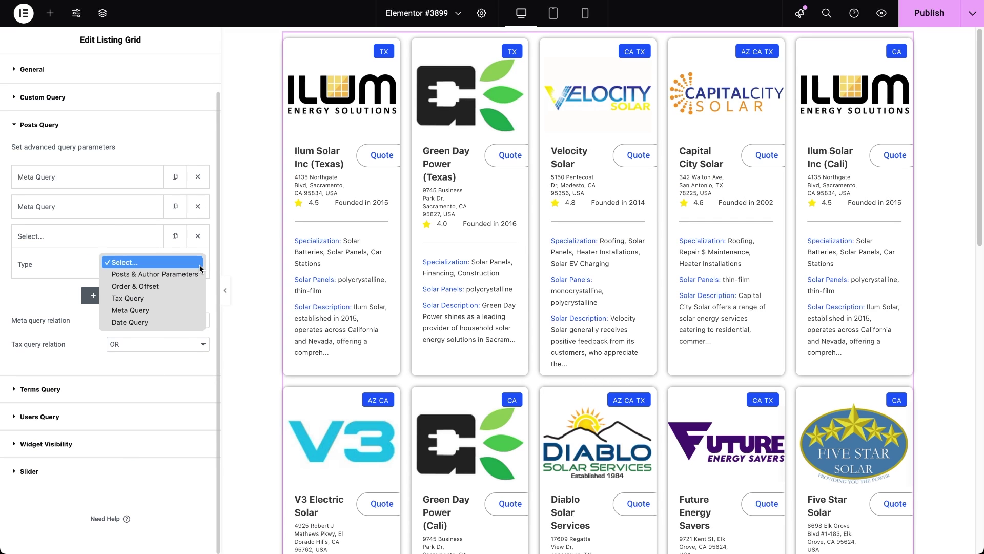
pyautogui.click(177, 297)
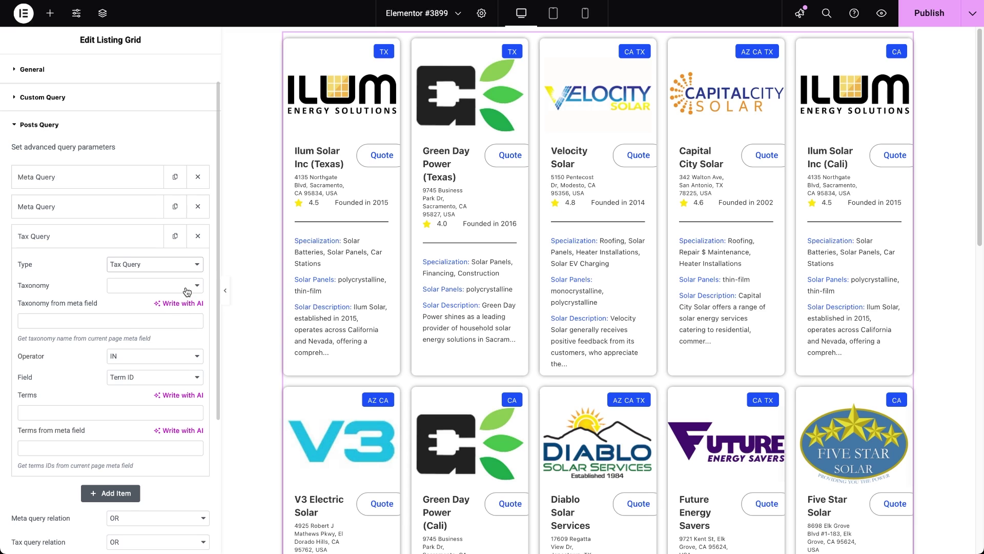
pyautogui.click(185, 287)
pyautogui.click(173, 319)
pyautogui.click(141, 414)
pyautogui.write('az')
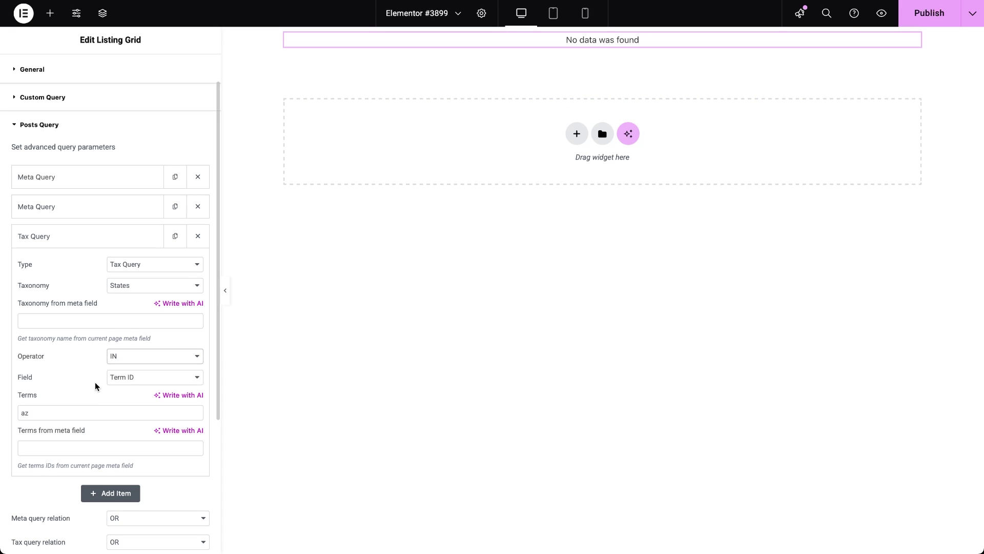
pyautogui.click(122, 380)
pyautogui.click(122, 399)
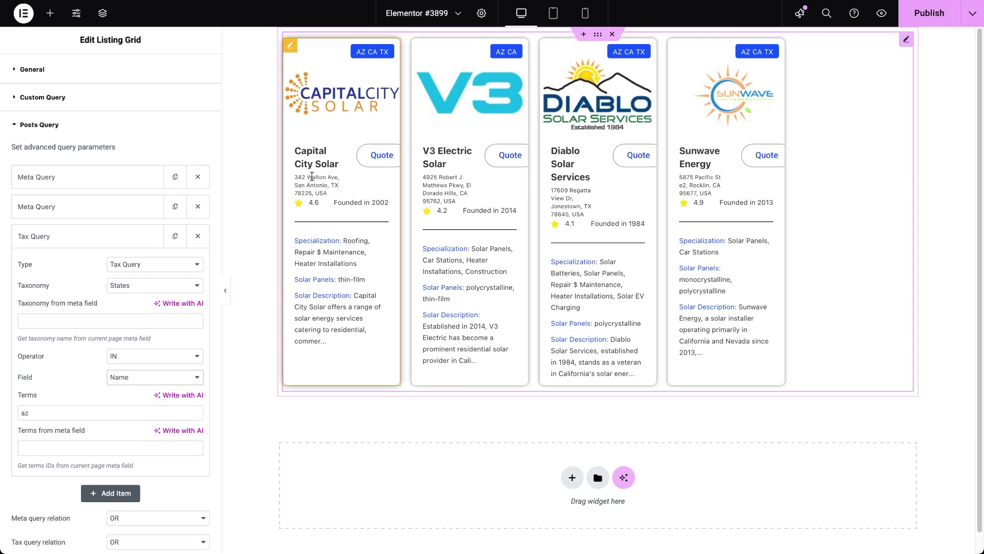
# Set the tax query relation to AND.
pyautogui.scroll(-3, 172, 481)
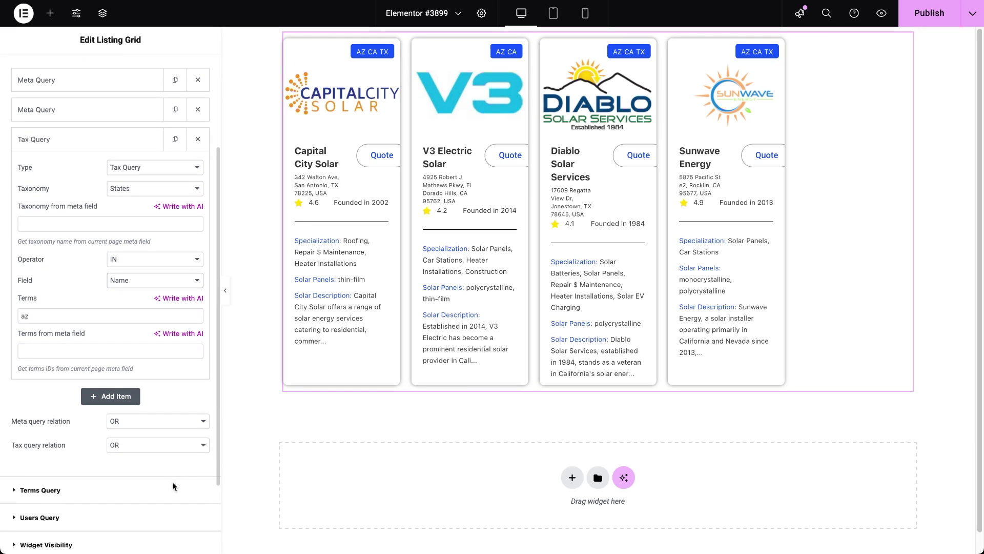
pyautogui.click(202, 445)
pyautogui.click(191, 429)
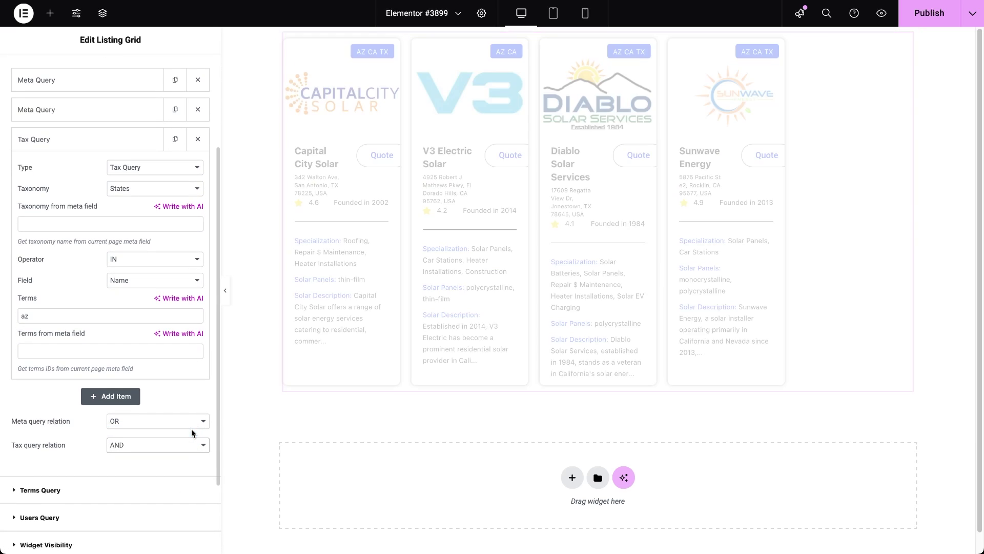
pyautogui.click(192, 445)
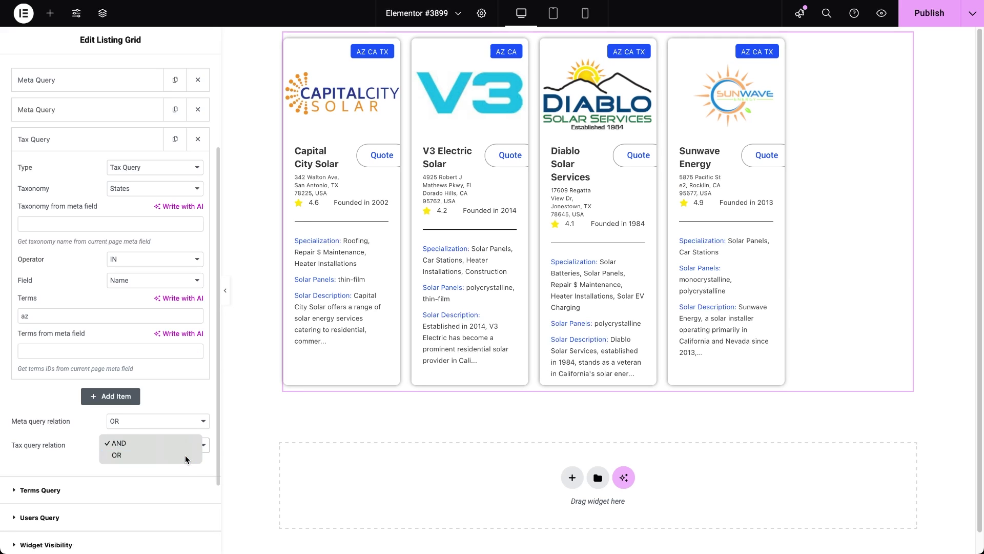